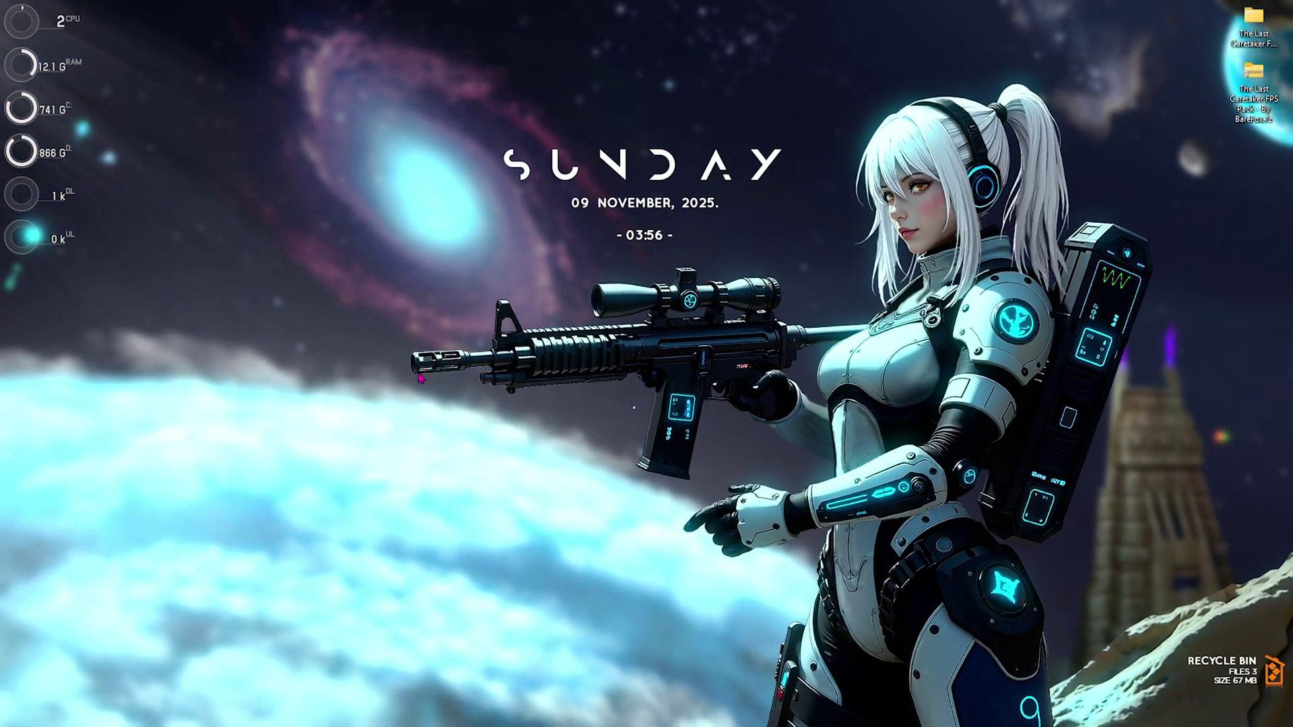
Launch Settings from Start search and open Personalization › Colors, showing transparency effects off.
key("super")
type("se")
key("Return")
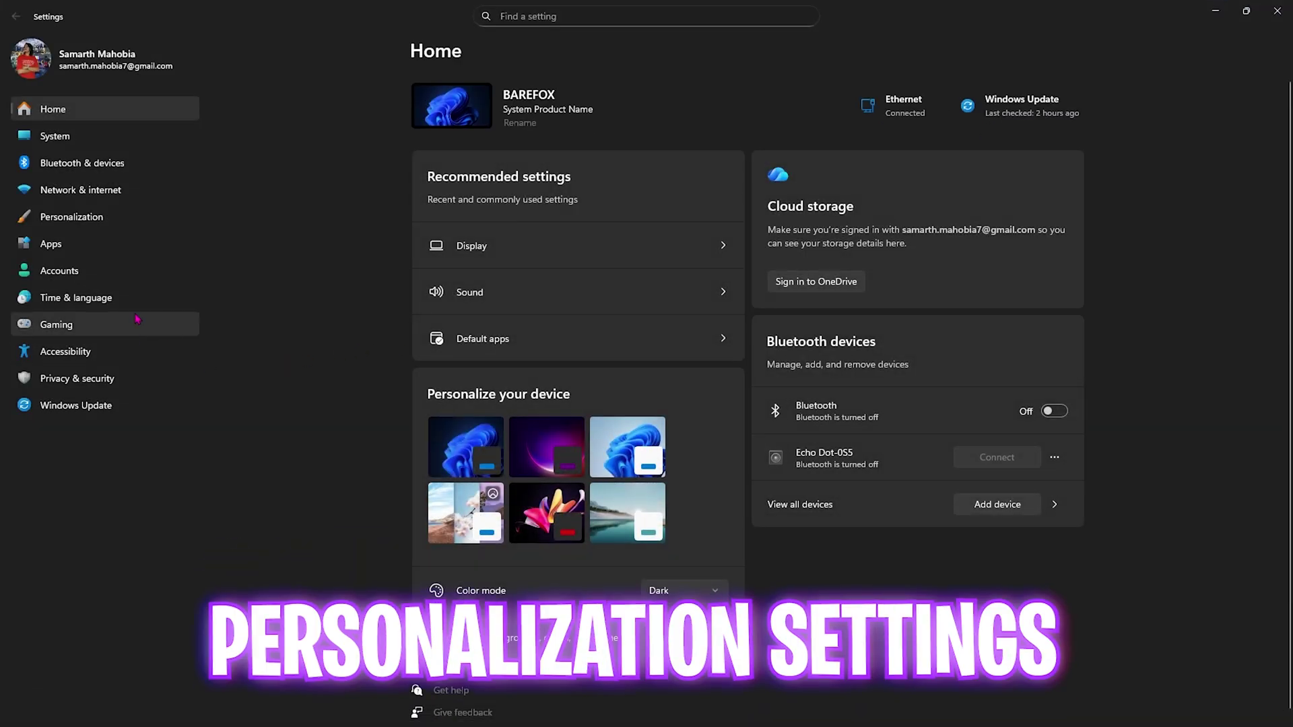
left_click(188, 217)
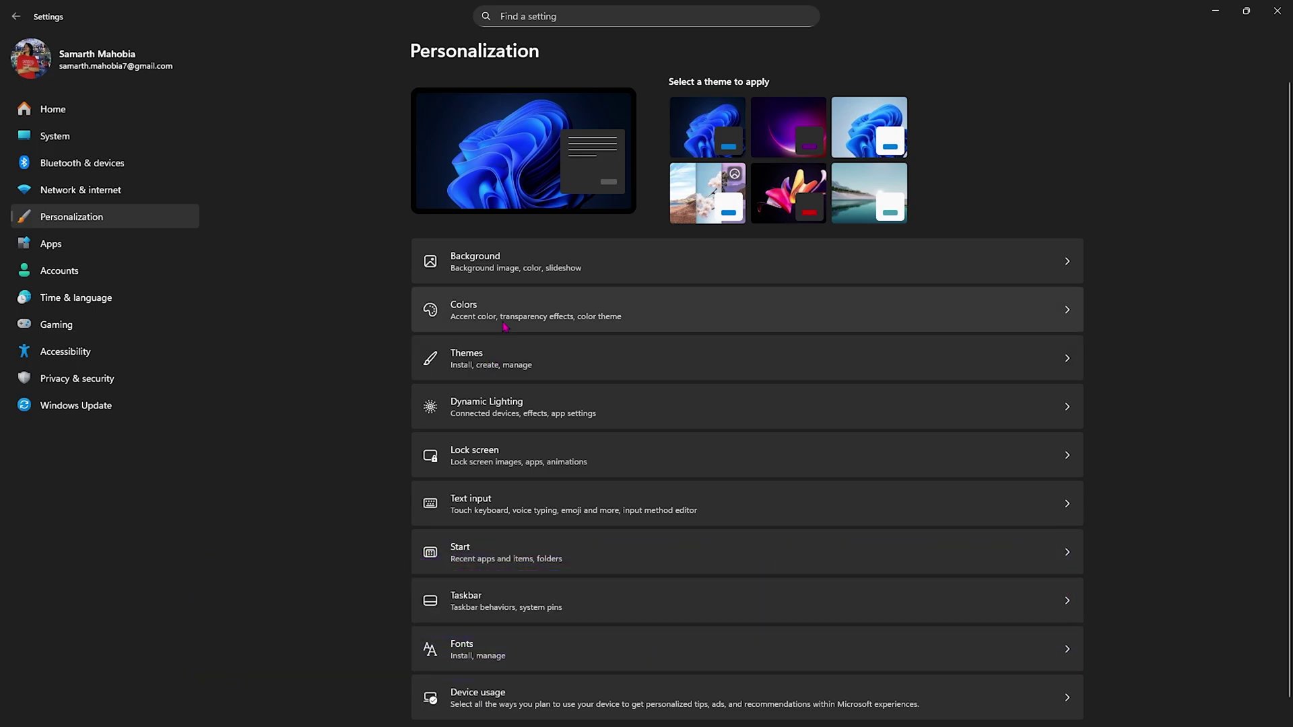
left_click(492, 318)
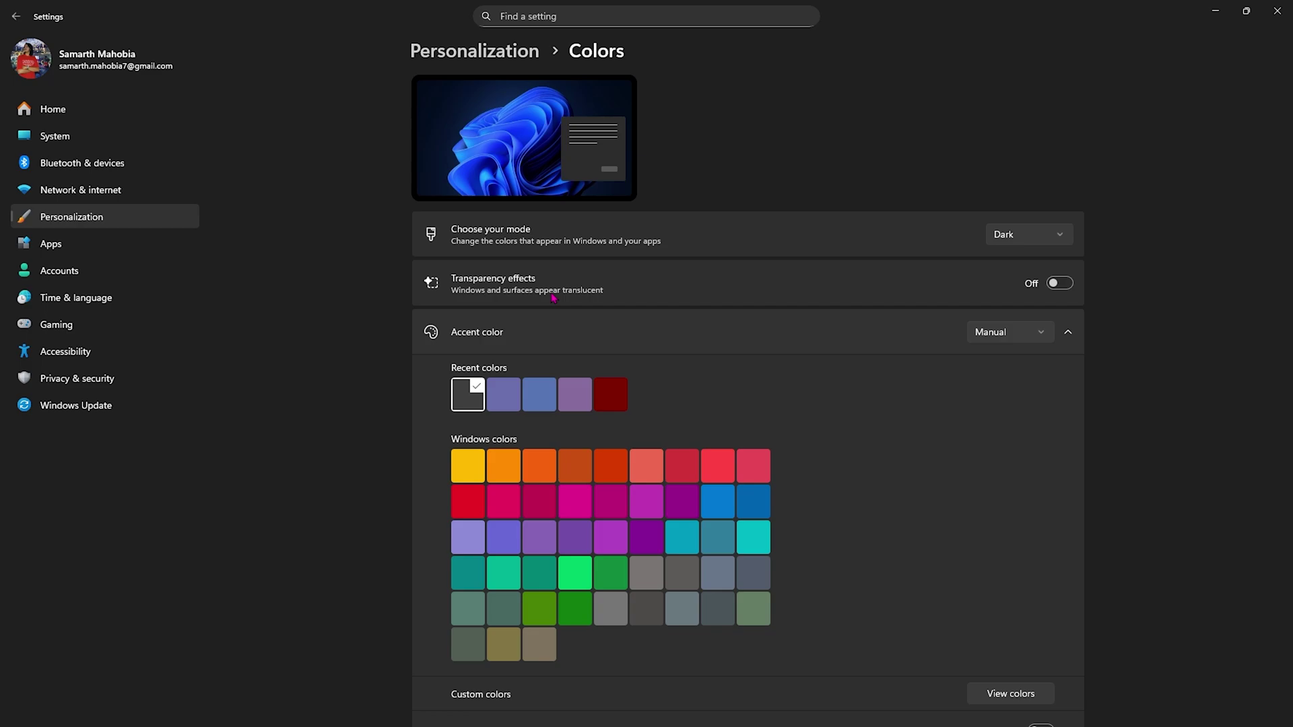
Verify Game Bar controller access is off and Game Mode is on, then open Graphics.
left_click(130, 324)
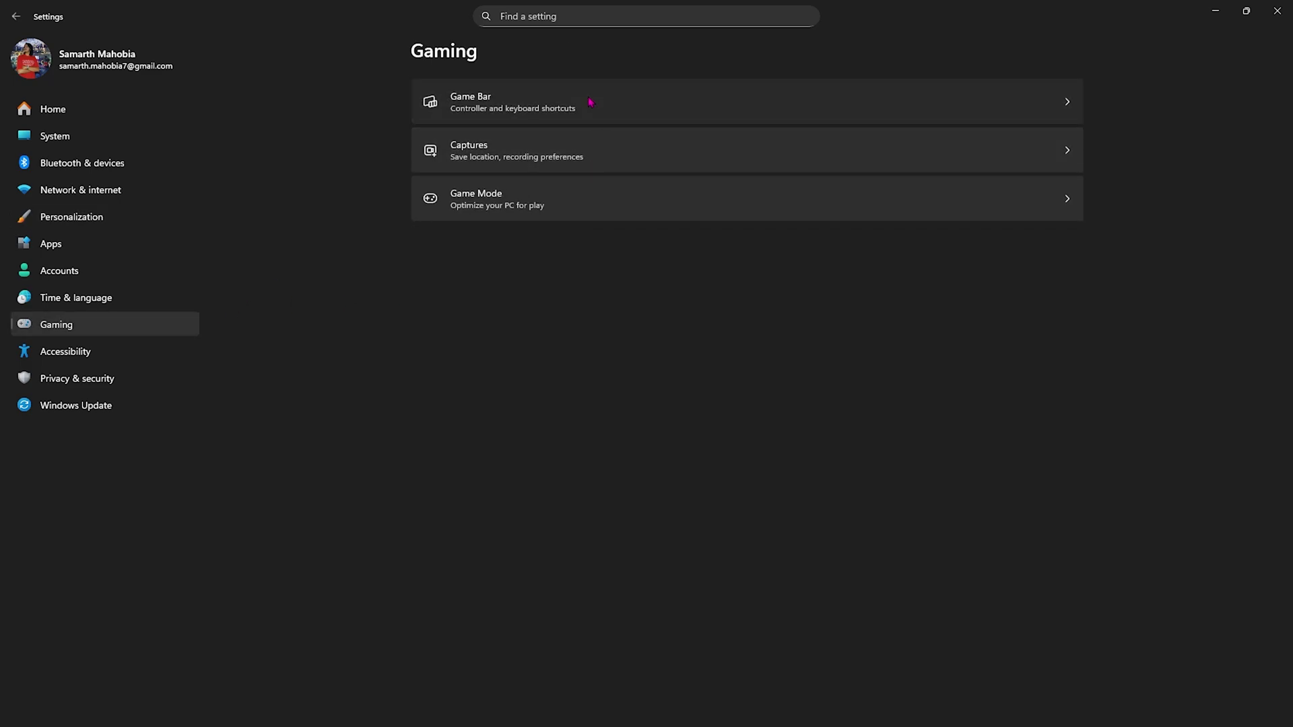
left_click(674, 103)
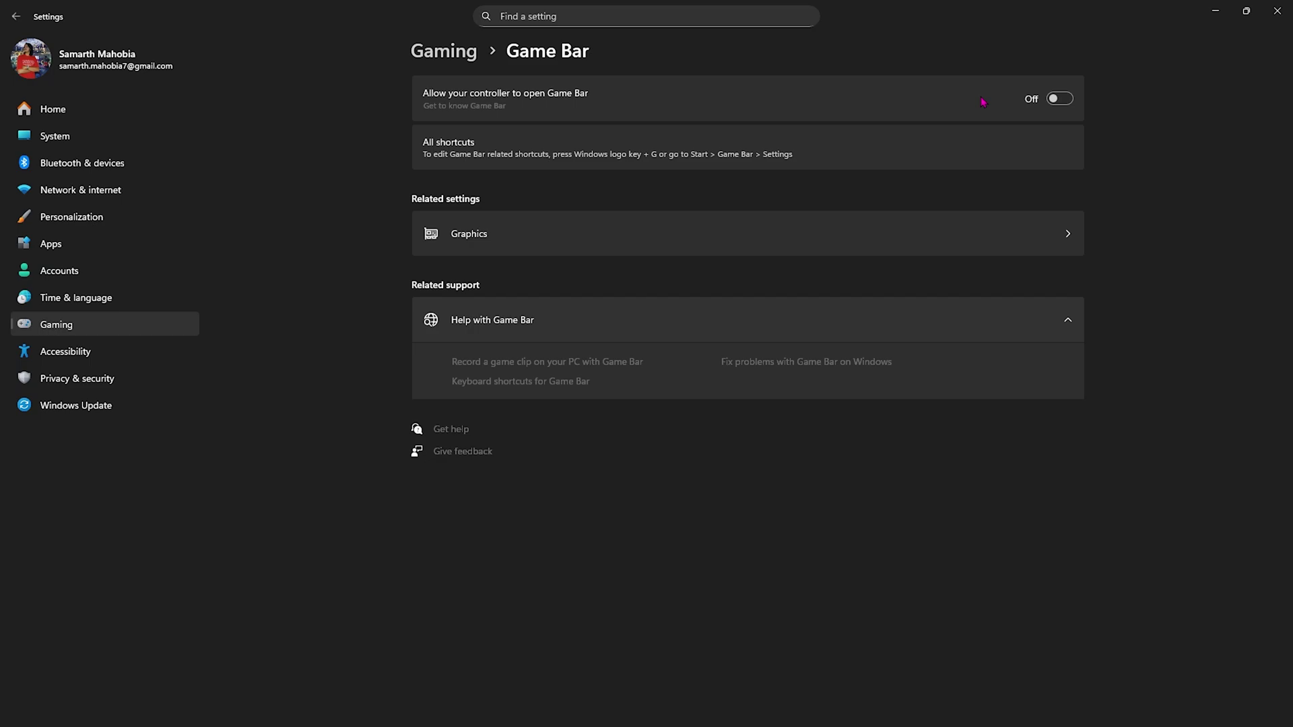
left_click(443, 50)
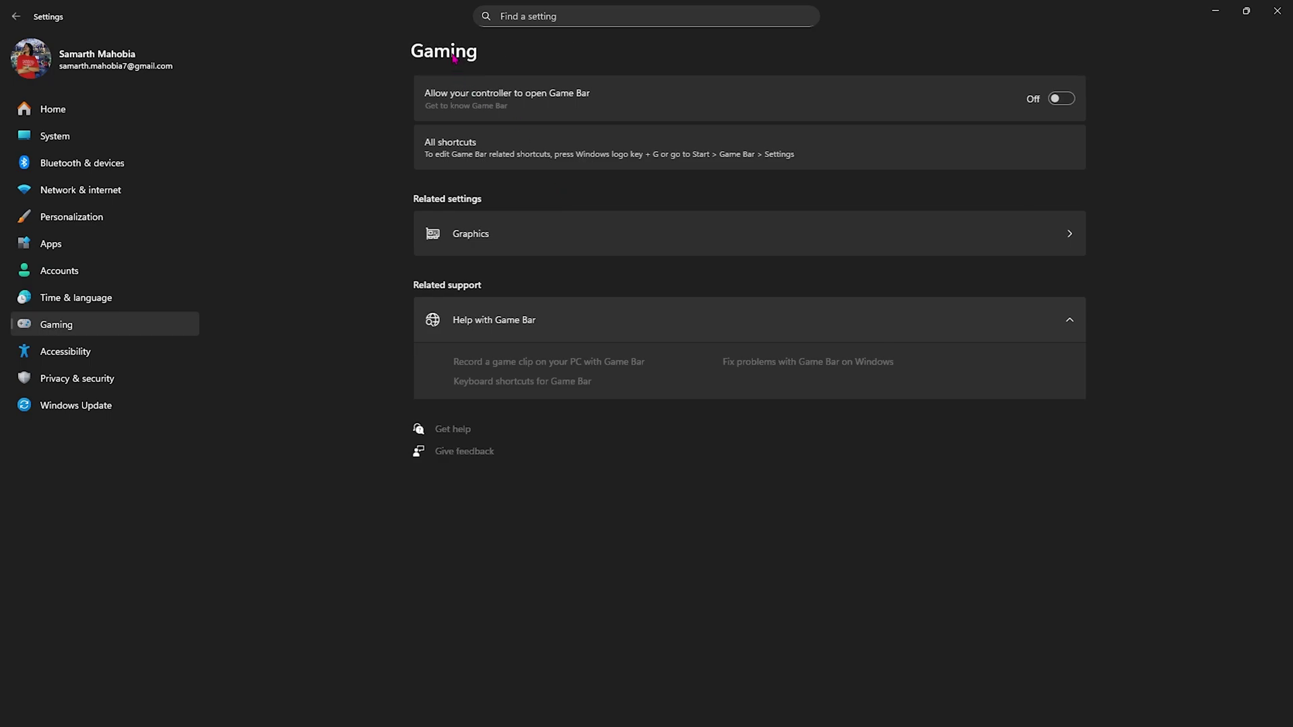
left_click(548, 197)
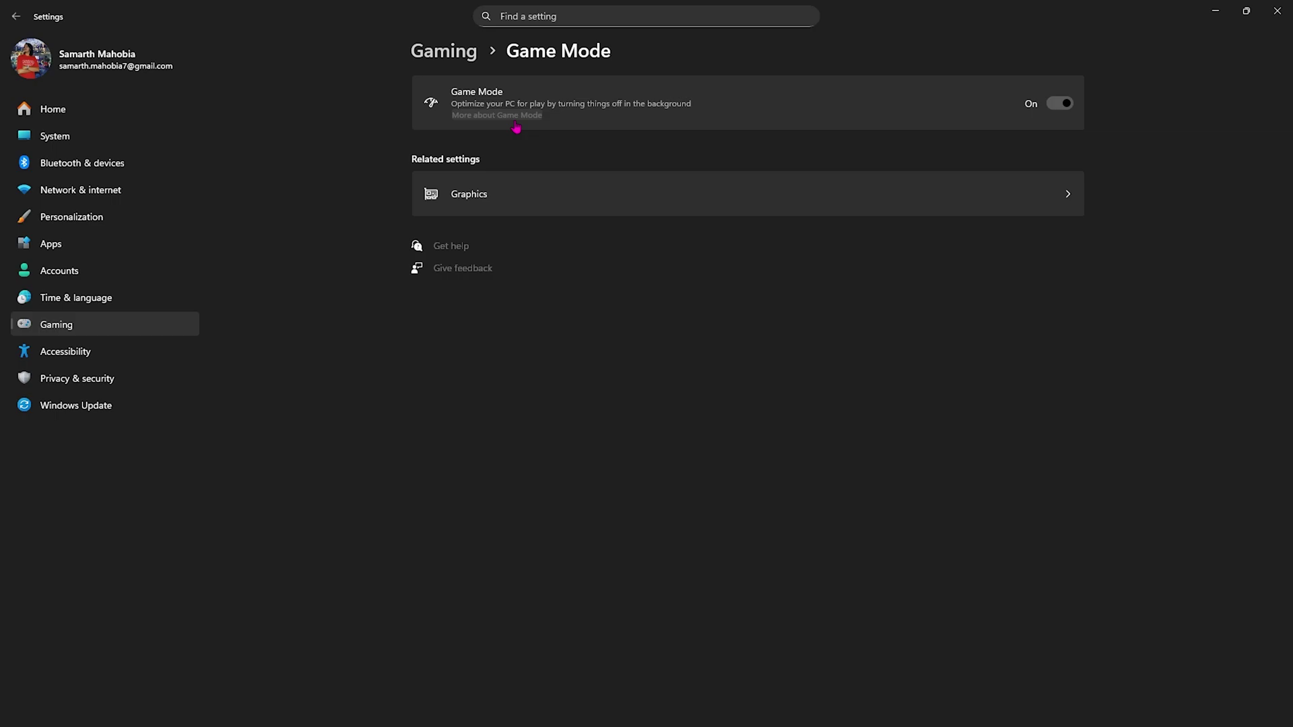
left_click(532, 194)
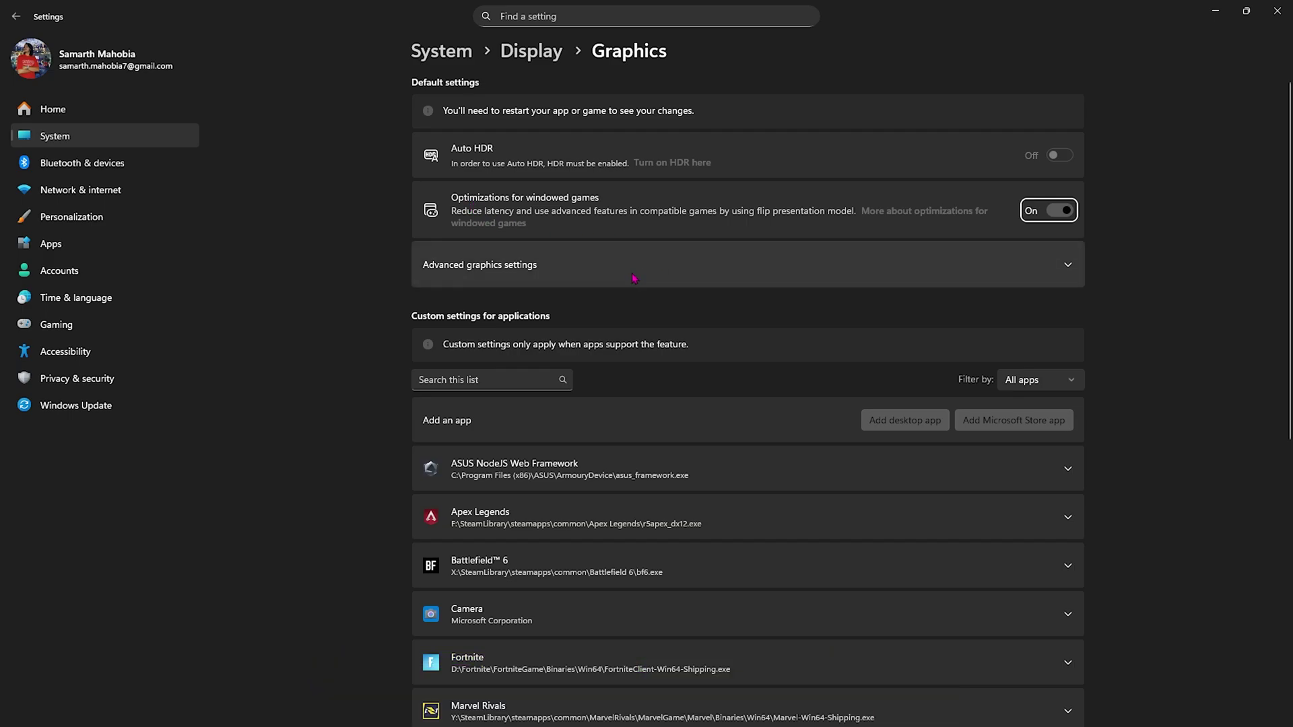
Add VoyageSteam-Win64-Shipping.exe from X:\...\Voyage\Binaries\Win64 as a desktop app in Advanced graphics settings.
left_click(481, 269)
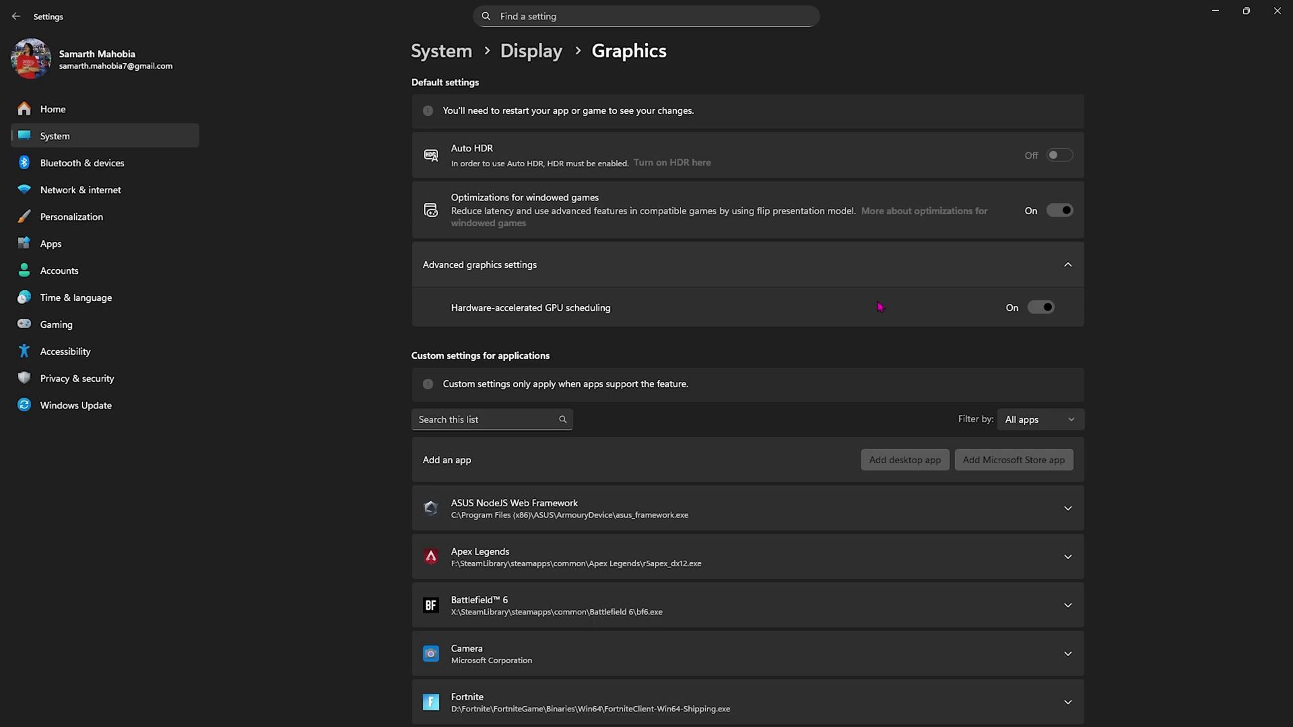
left_click(894, 464)
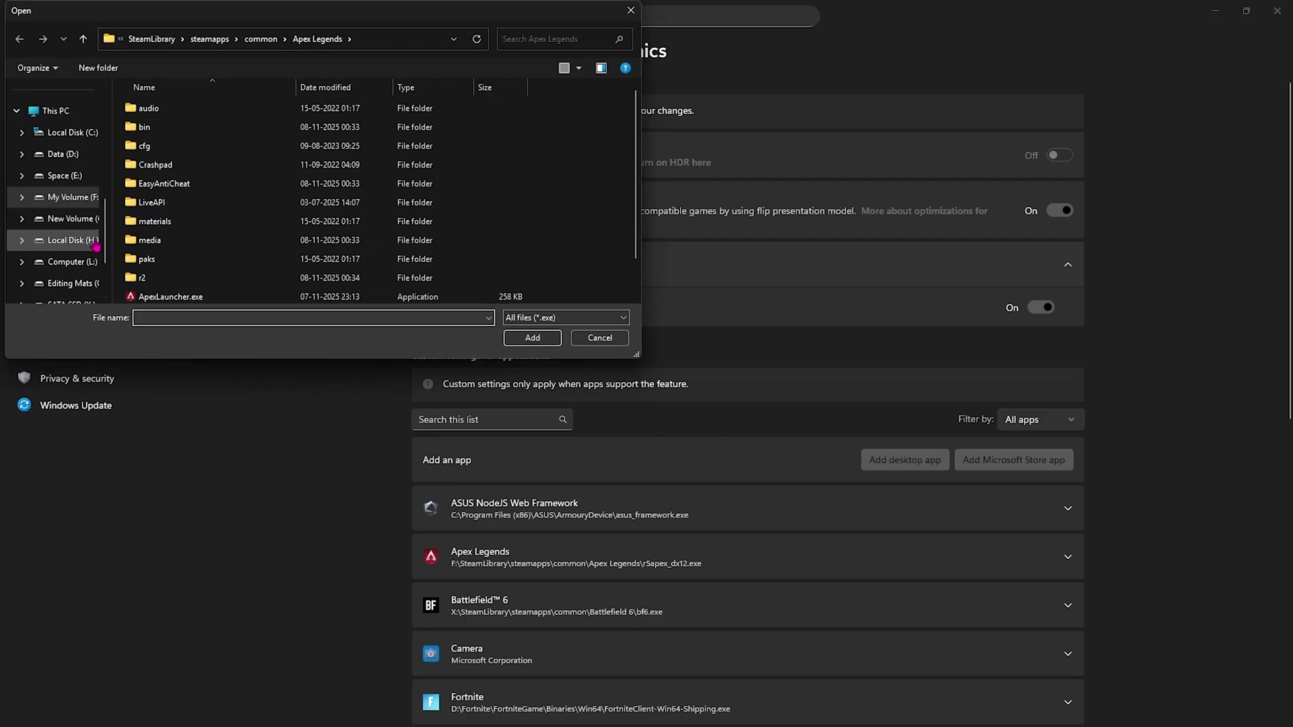
left_click(67, 241)
double_click(161, 296)
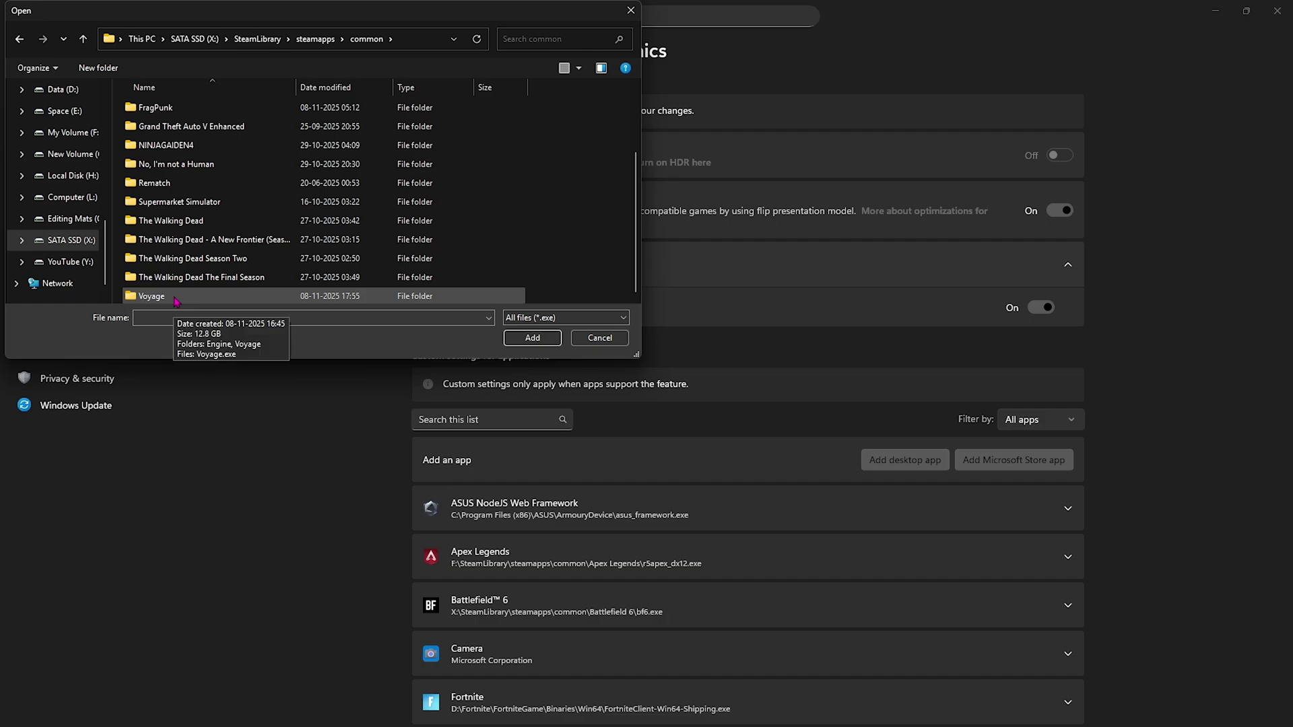
double_click(162, 296)
double_click(170, 127)
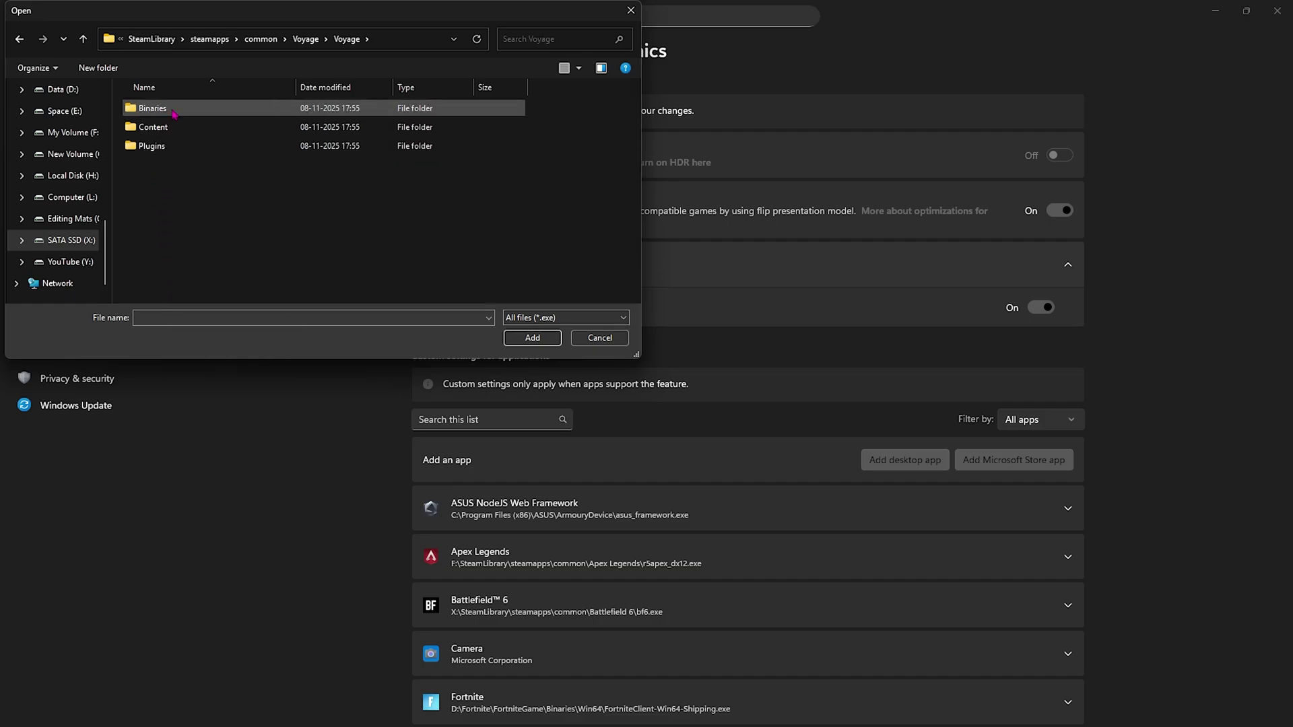
double_click(173, 110)
double_click(173, 109)
left_click(174, 147)
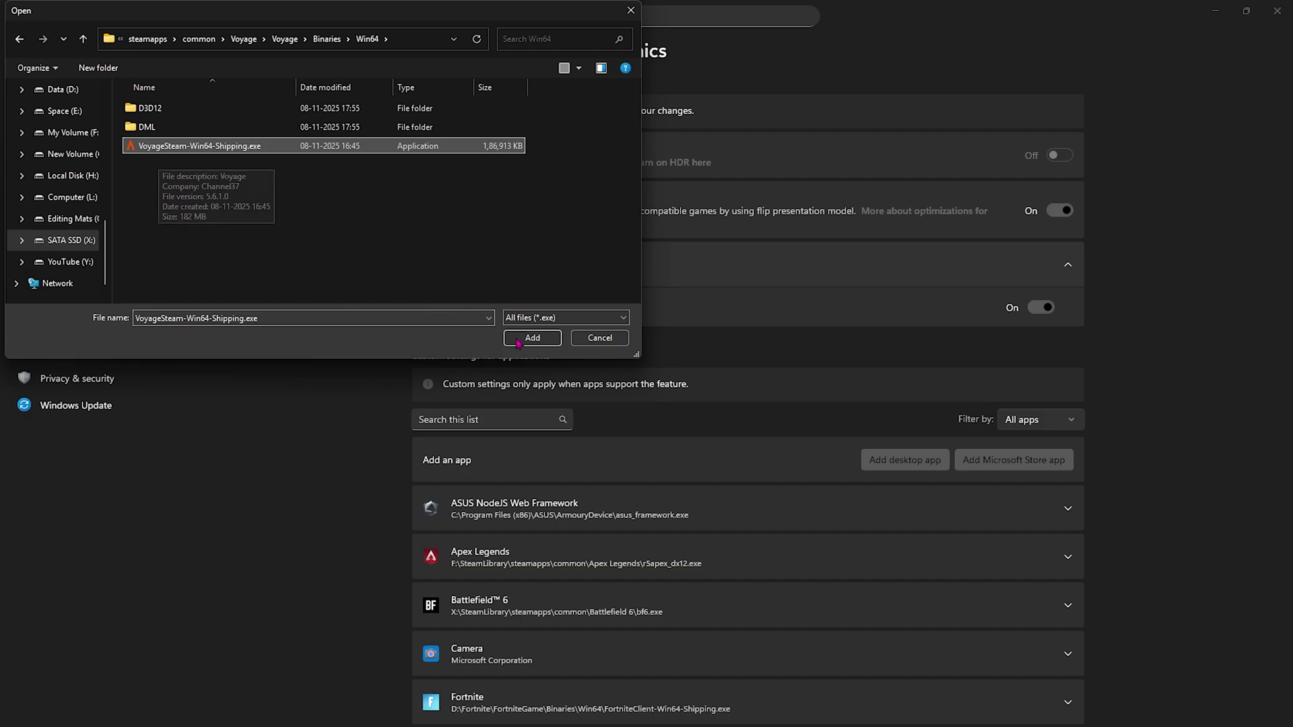
double_click(171, 157)
Set Voyage's GPU preference to High Performance (NVIDIA GPU).
scroll(572, 394, "down", 5)
scroll(573, 395, "down", 3)
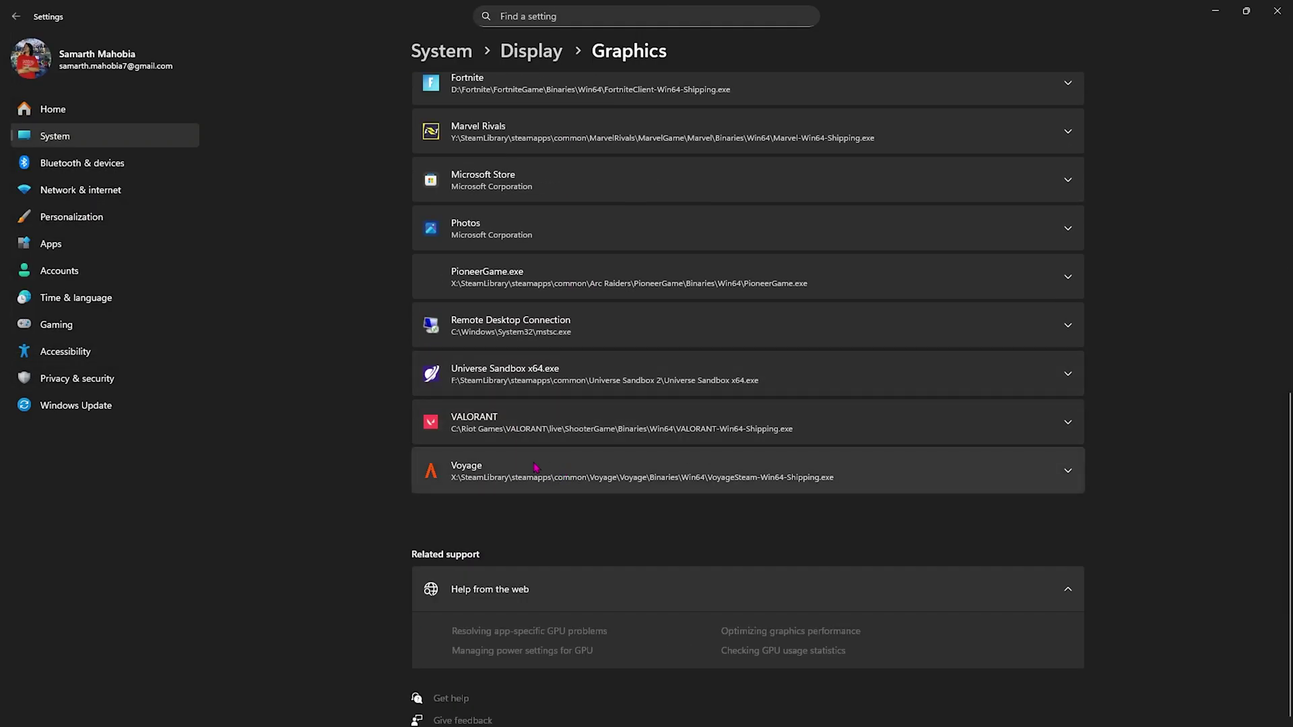
left_click(512, 472)
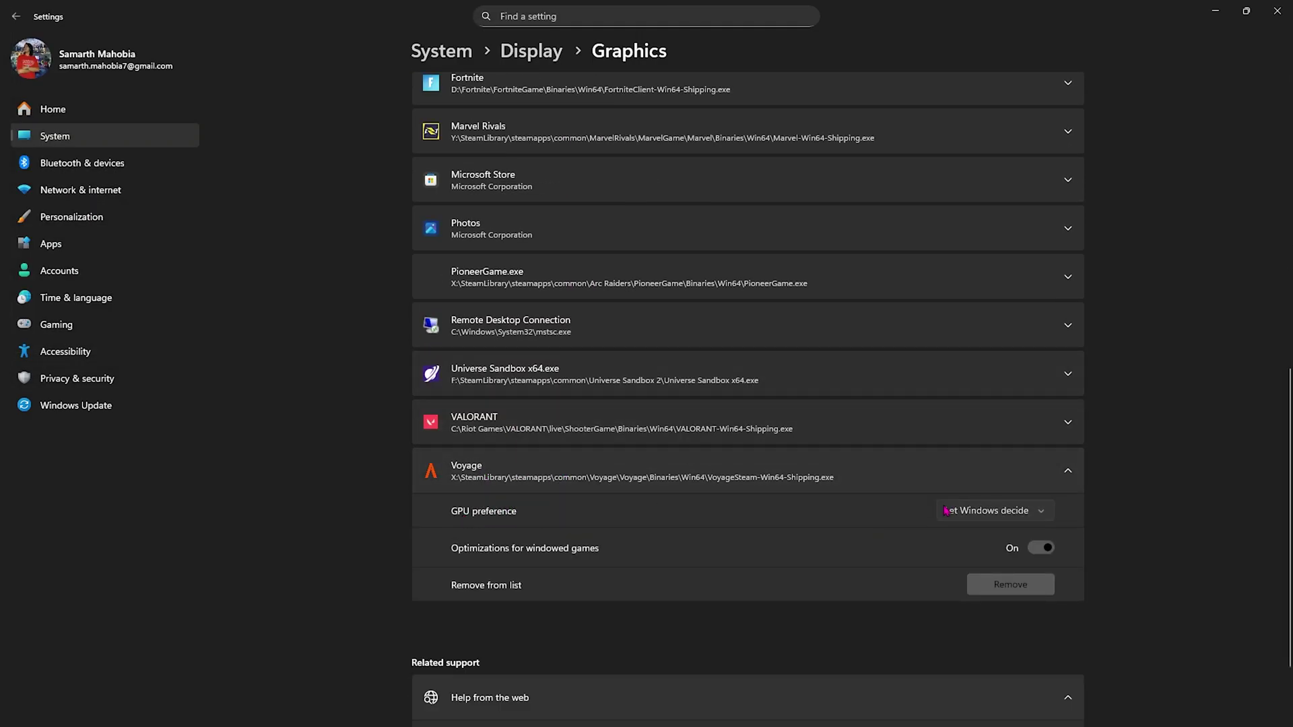
left_click(994, 510)
left_click(1037, 561)
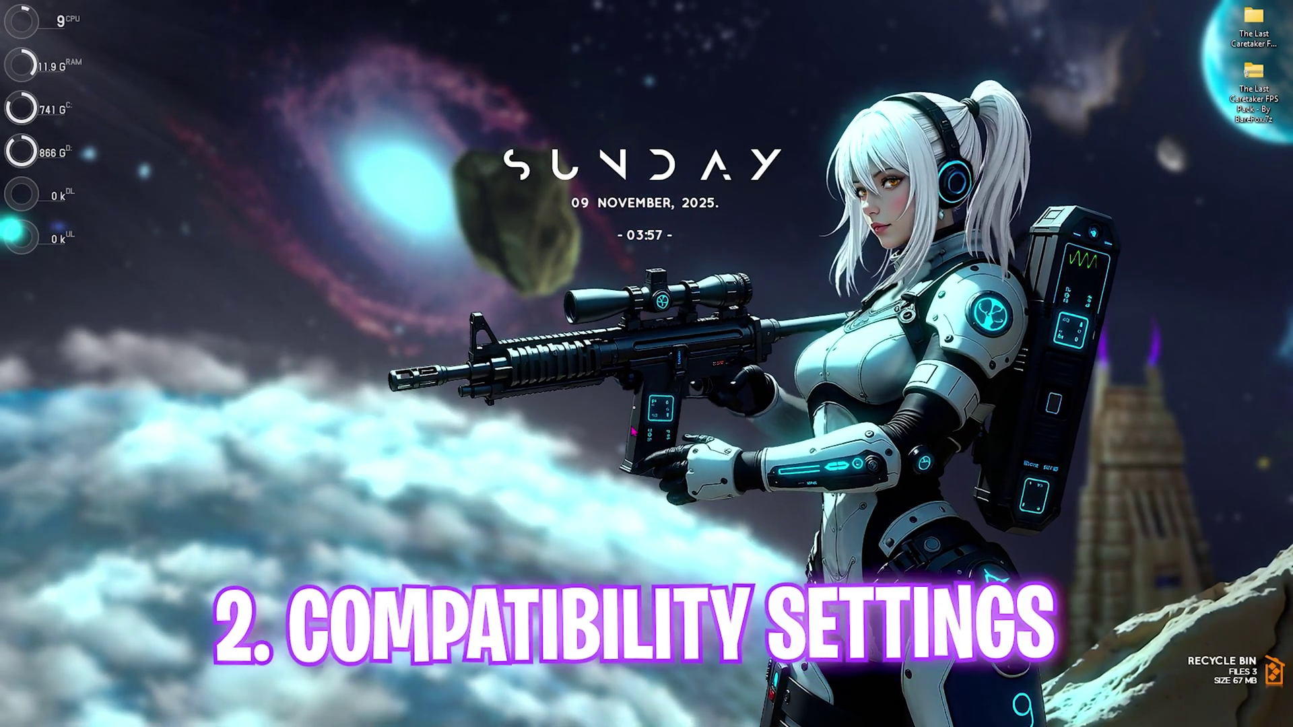
Open Steam and bring up The Last Caretaker's Manage › Browse local files option.
key("super")
type("s")
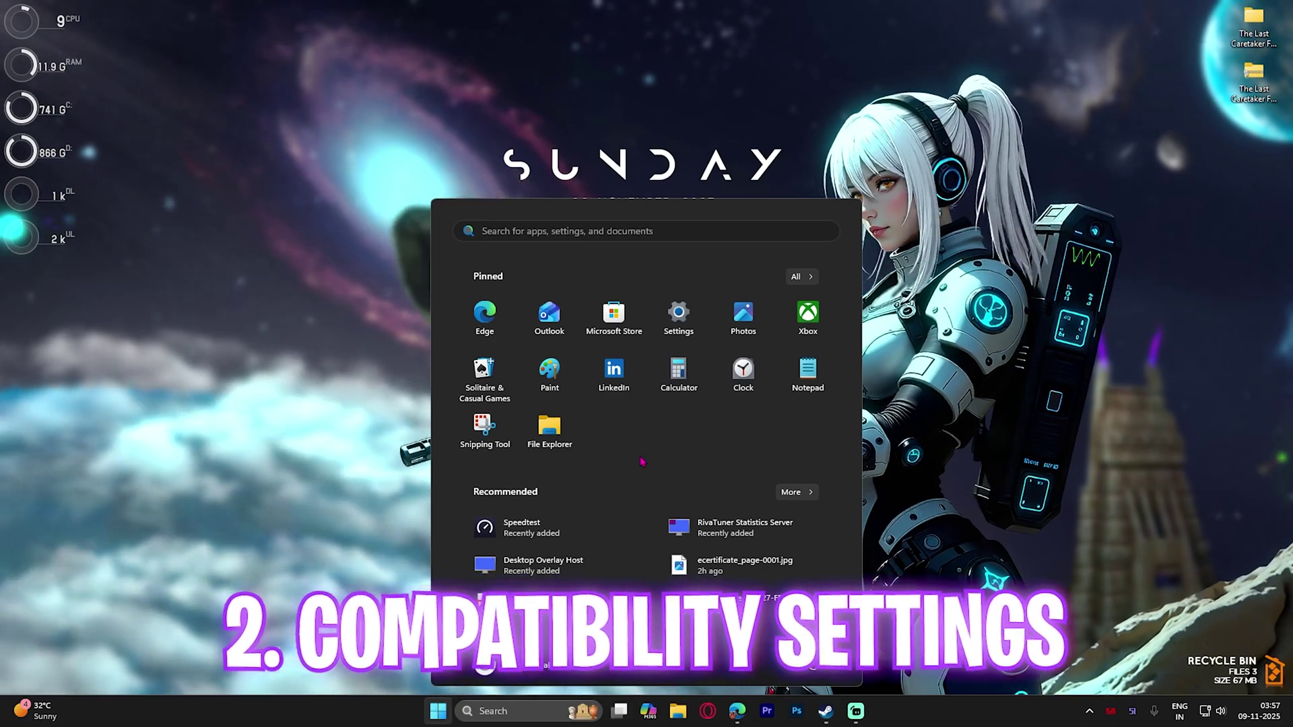
right_click(538, 428)
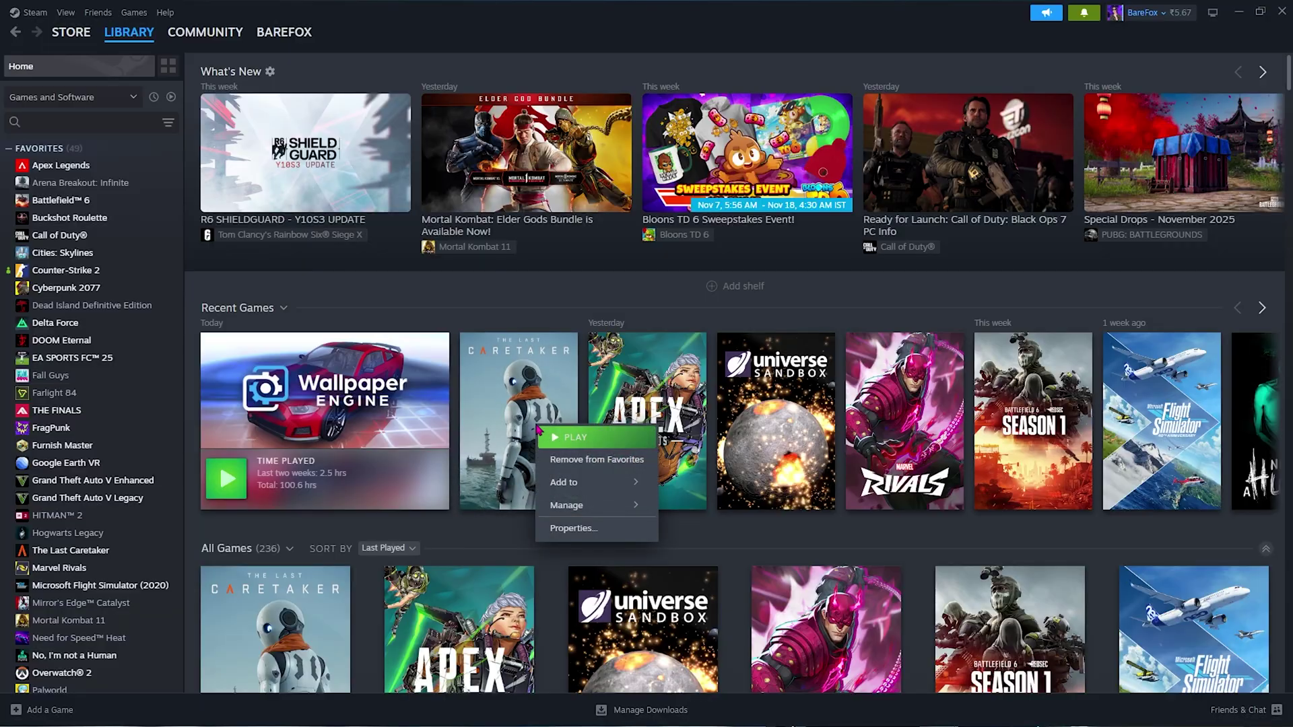
mouse_move(579, 505)
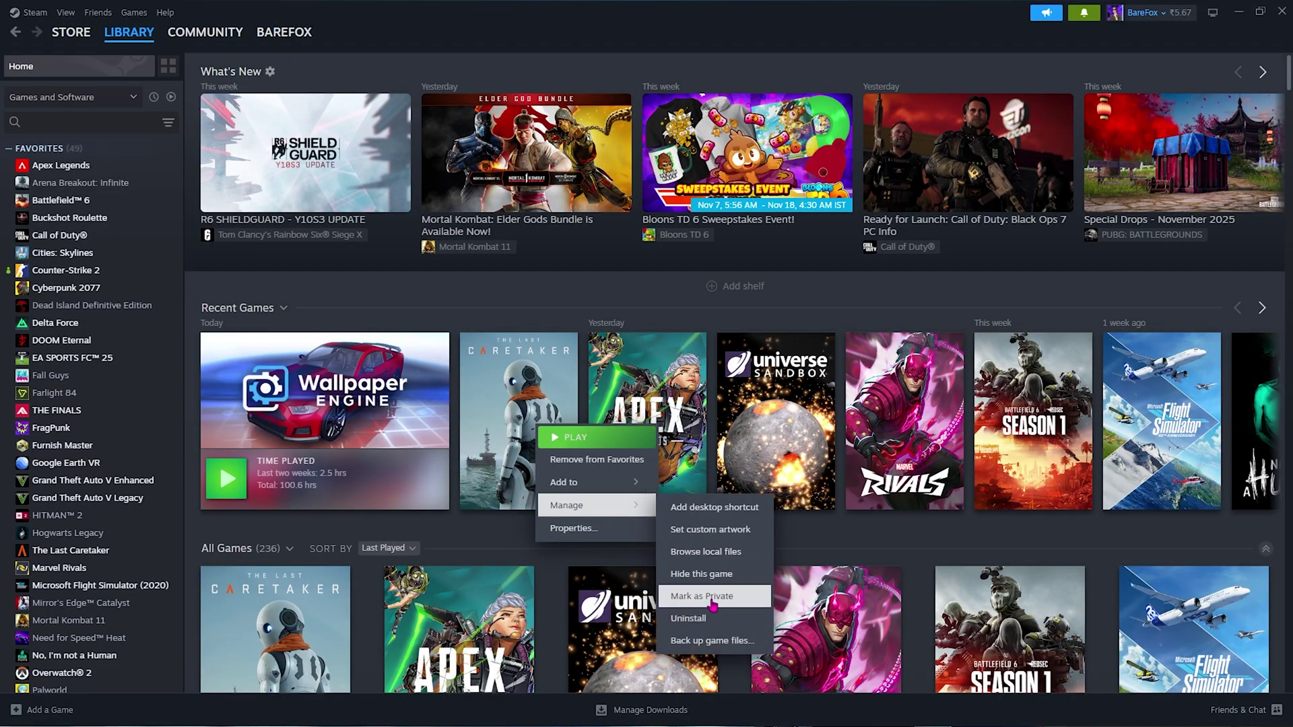
In Voyage\Binaries\Win64, apply Disable fullscreen optimizations to VoyageSteam-Win64-Shipping.exe's compatibility settings.
left_click(714, 552)
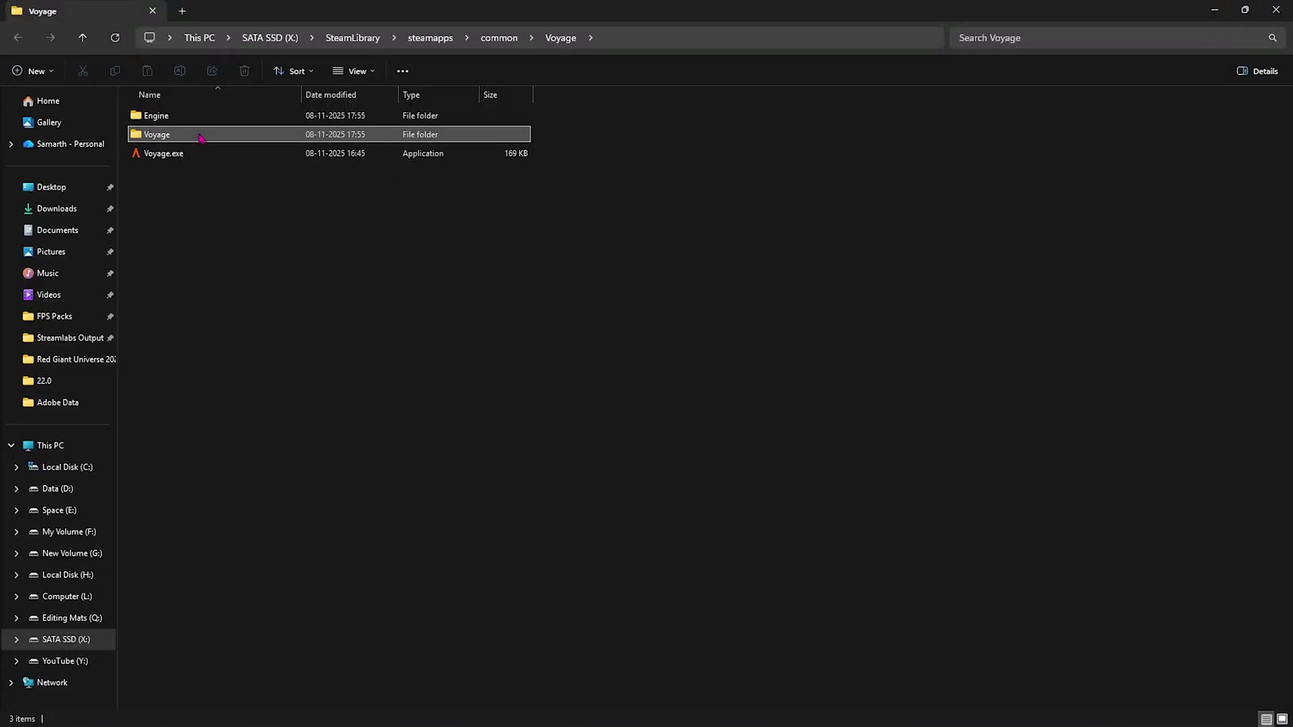
double_click(161, 132)
double_click(161, 114)
double_click(160, 115)
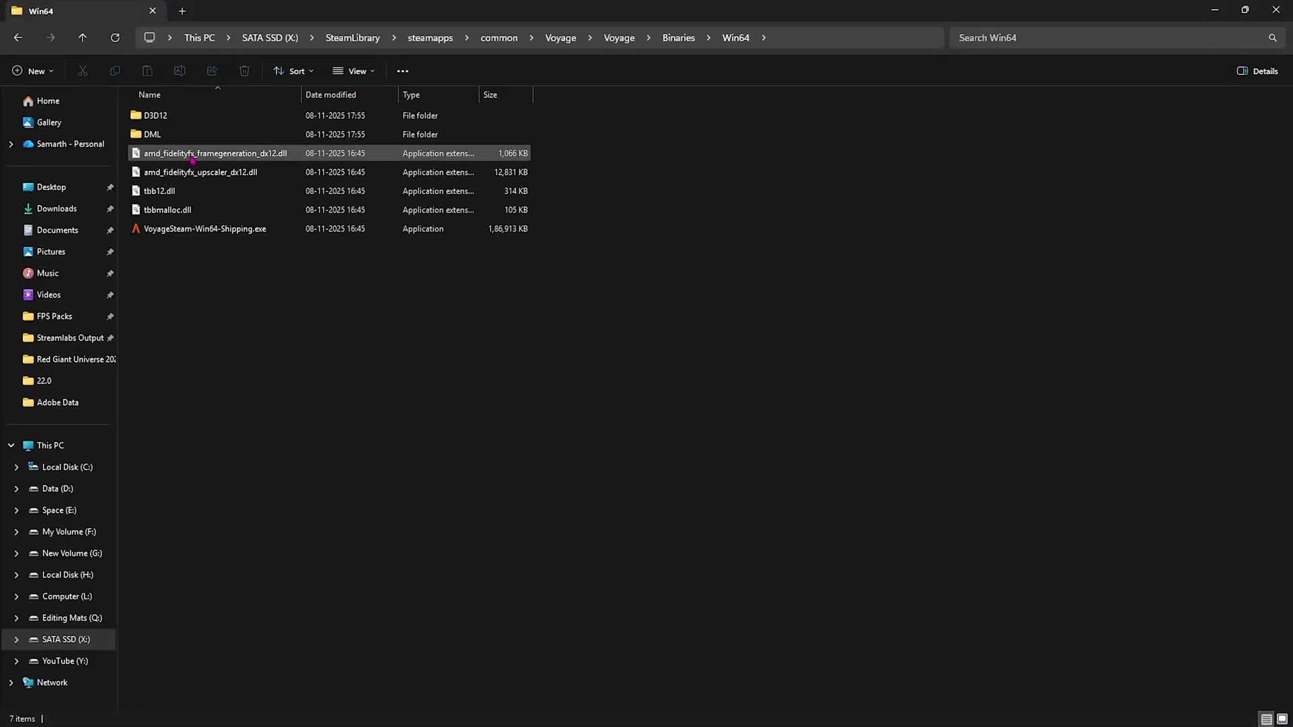
left_click(182, 228)
right_click(181, 234)
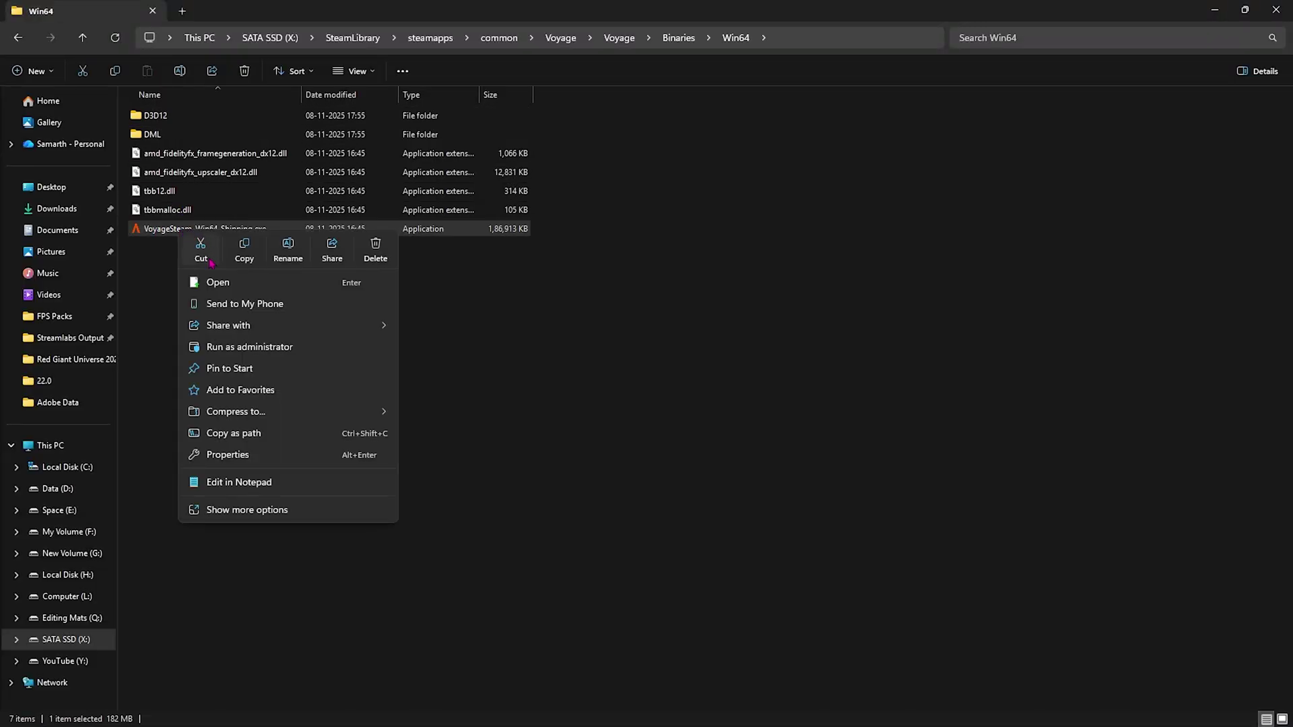
left_click(247, 462)
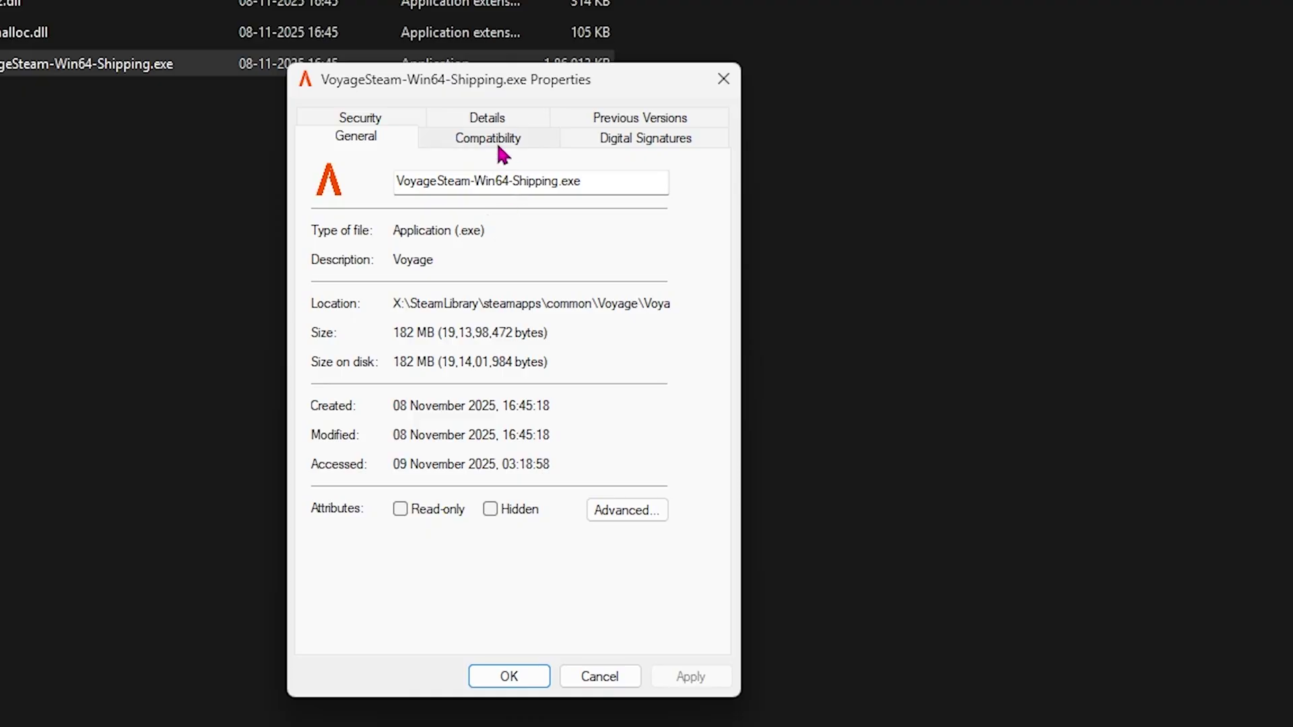
left_click(498, 141)
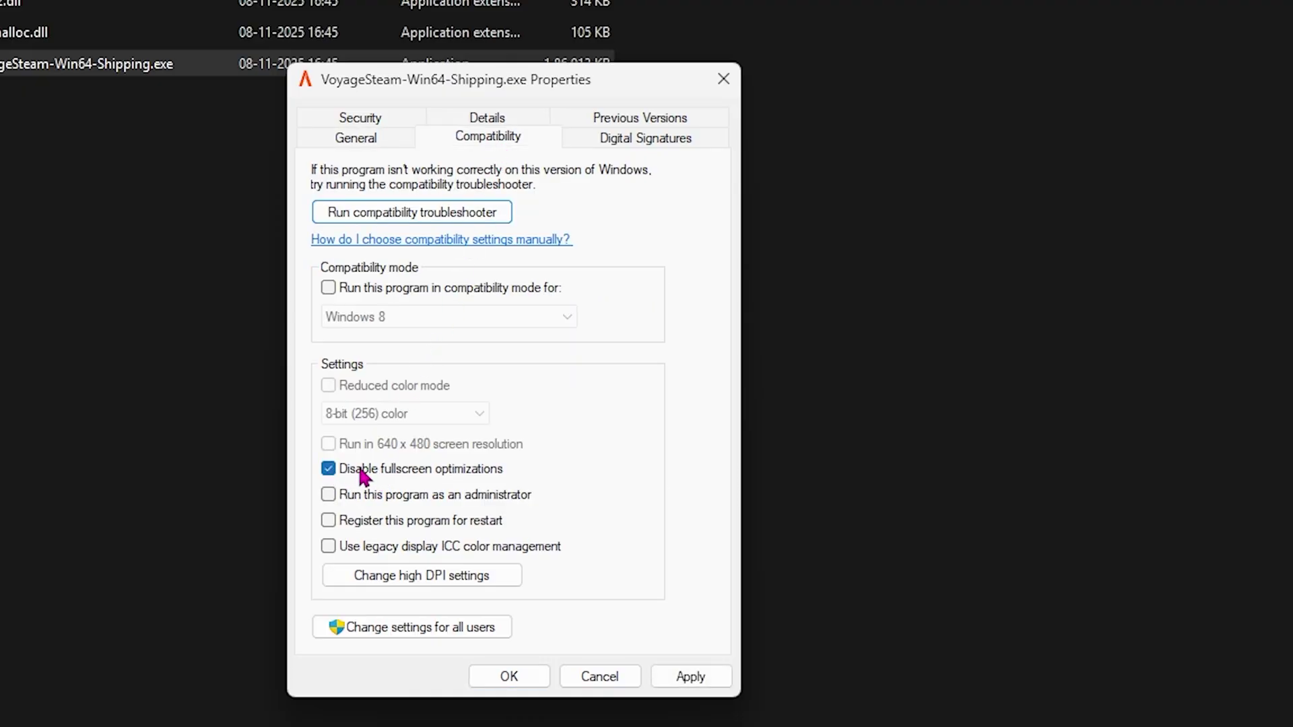
left_click(687, 676)
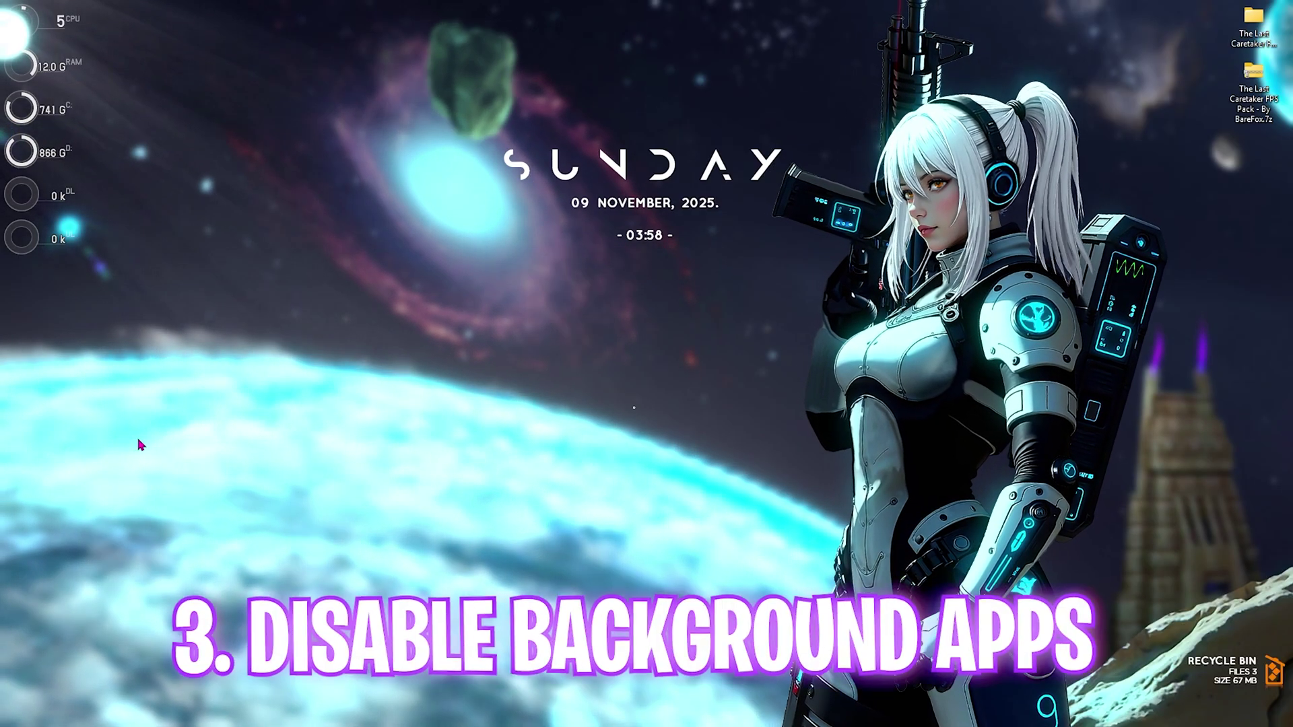
Open Edit group policy and the App Privacy policy 'Let Windows apps run in the background'.
key("super")
type("edit group policy")
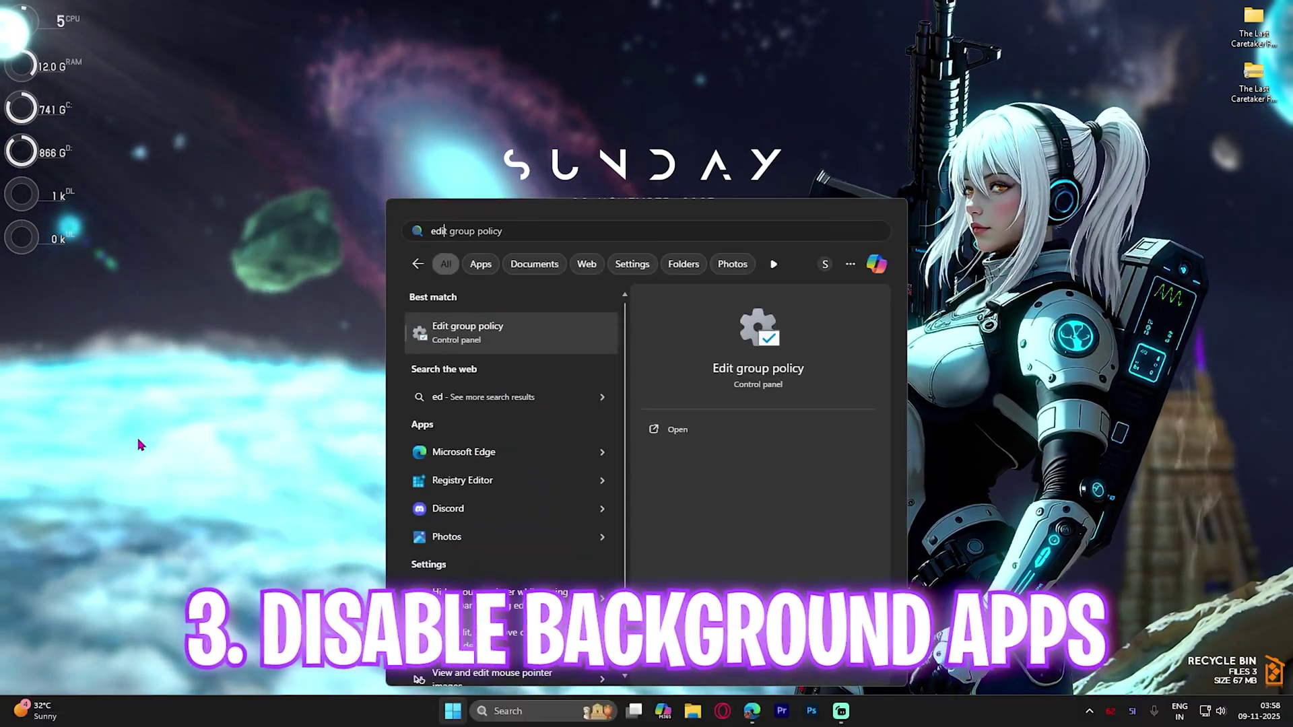
key("Return")
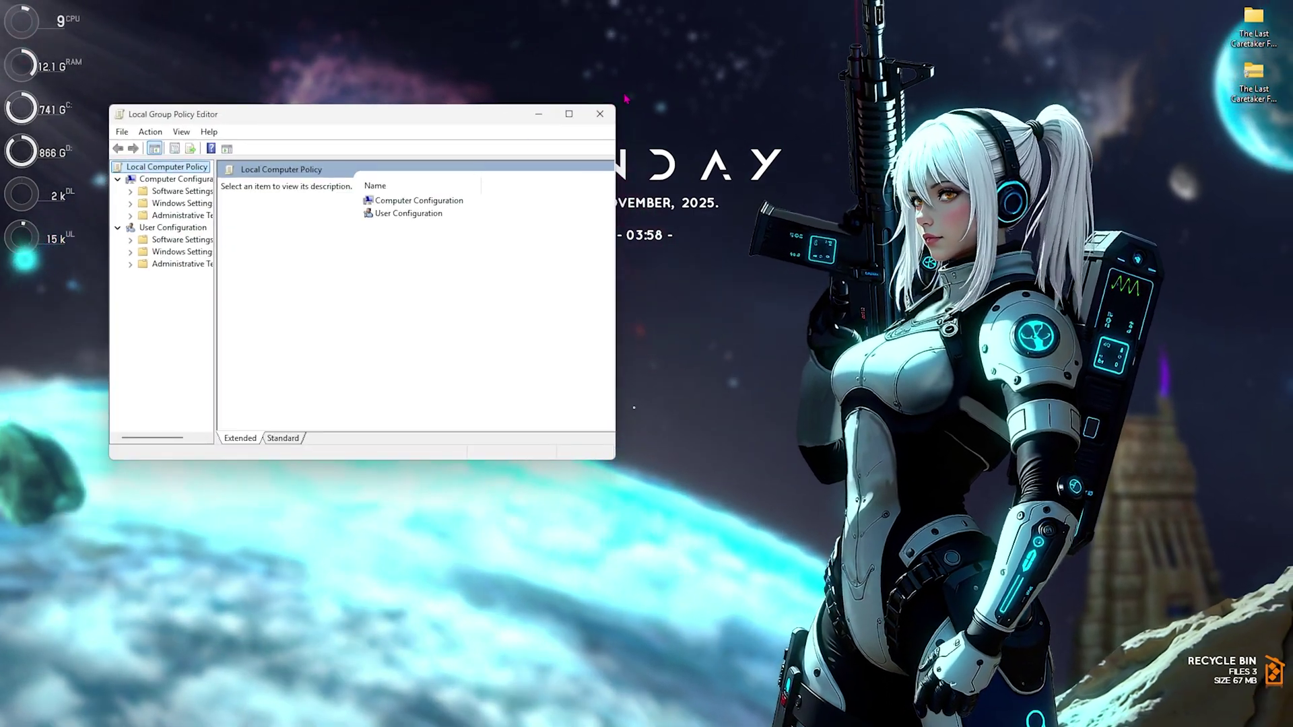
left_click(569, 114)
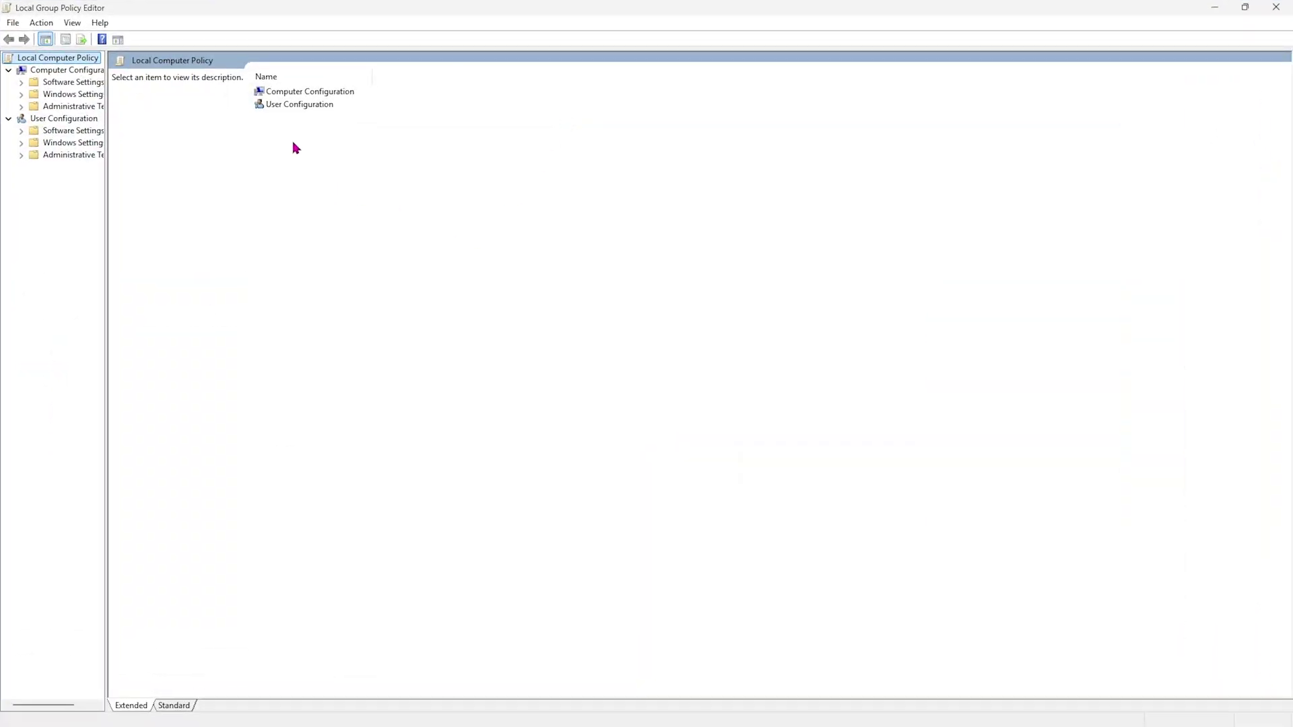
double_click(306, 93)
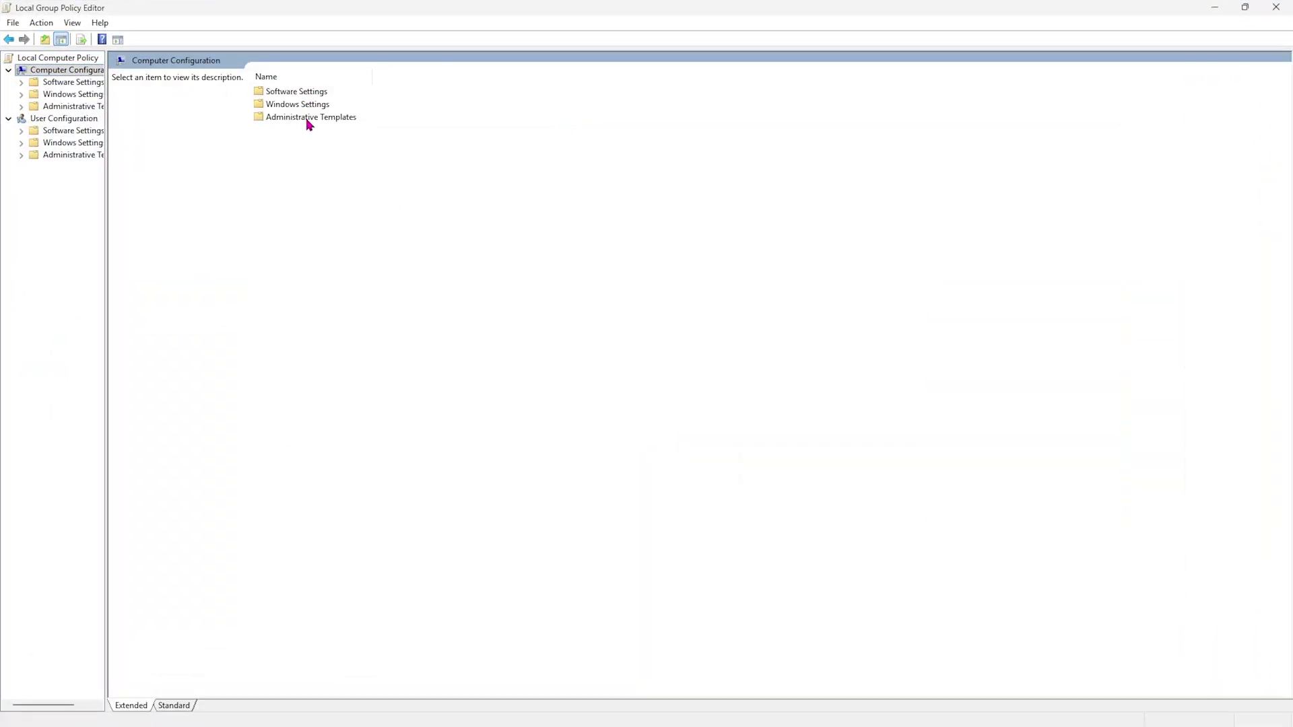
double_click(307, 121)
double_click(319, 182)
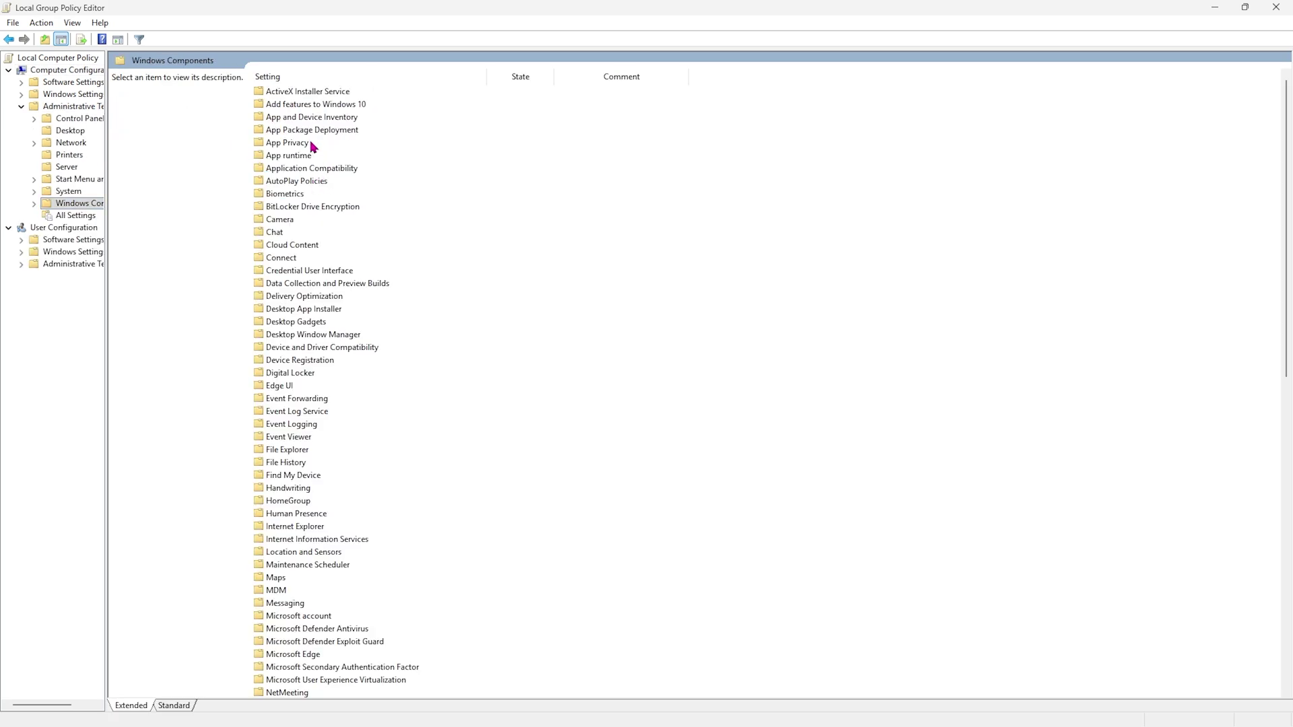
double_click(286, 143)
left_click(318, 399)
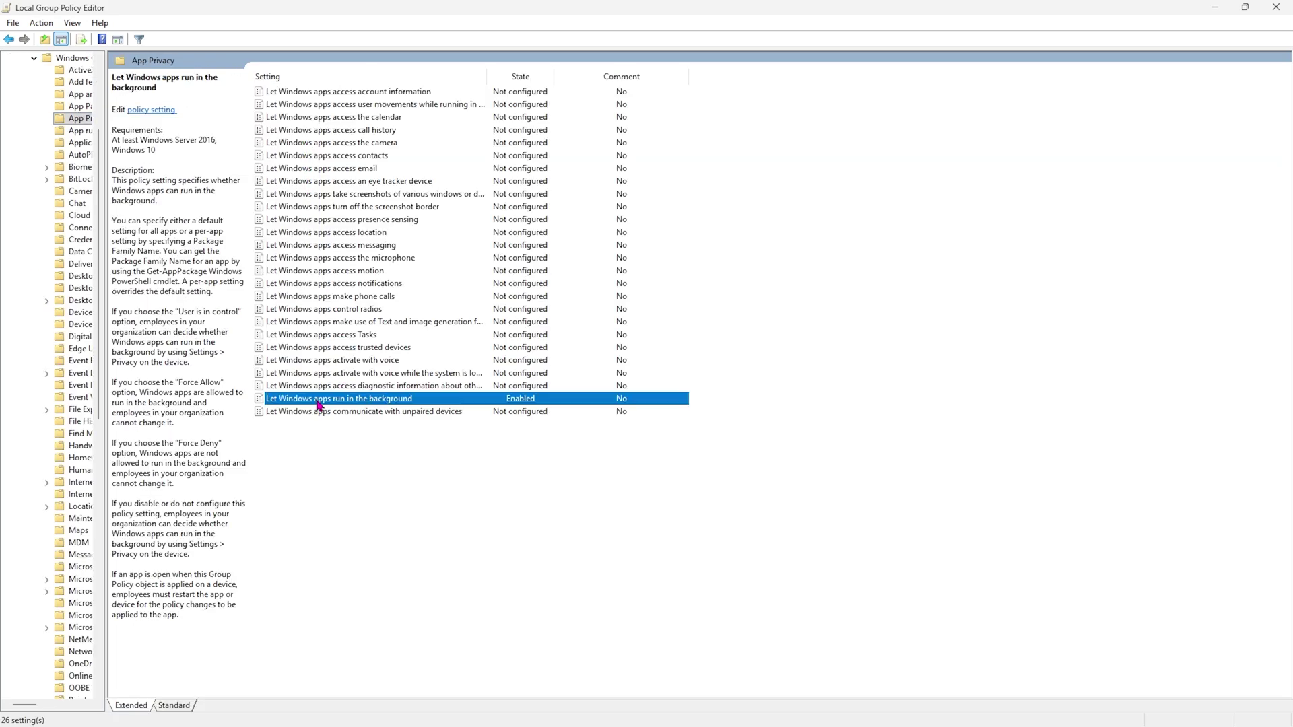
double_click(336, 400)
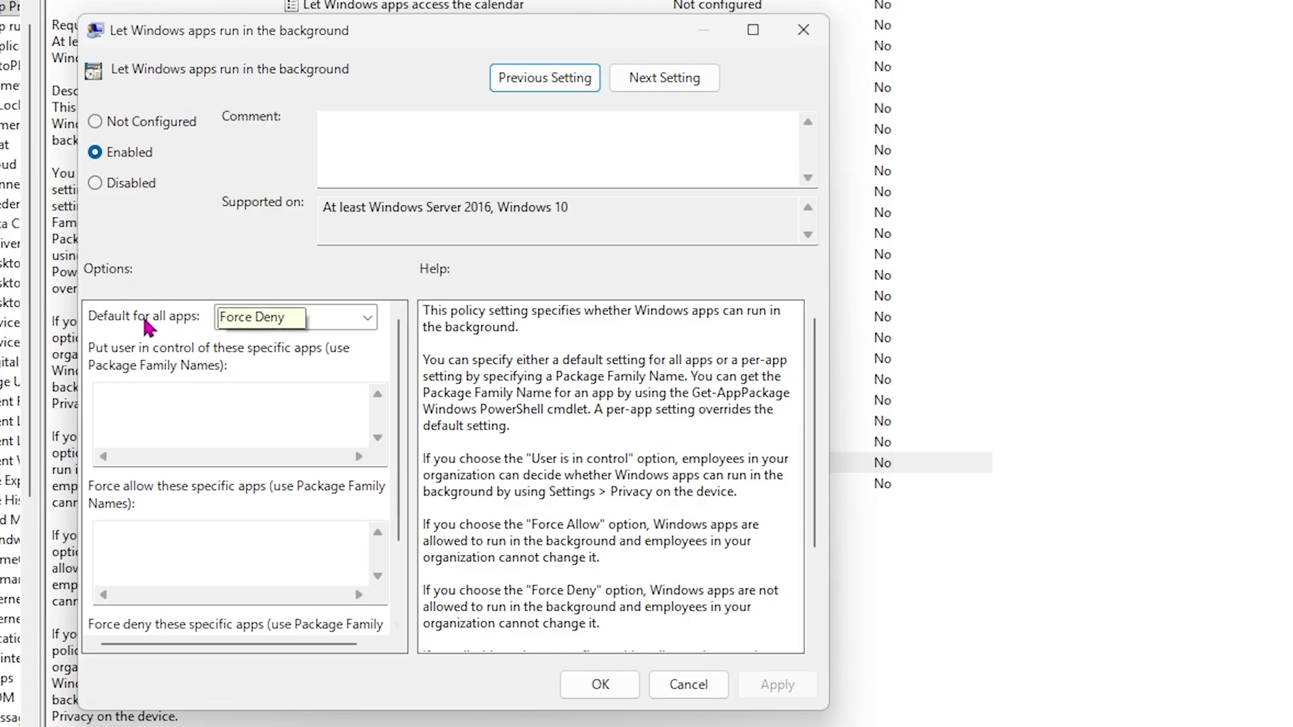
Enable the policy with Force Deny as the default for all apps, then apply and confirm.
left_click(363, 317)
left_click(283, 381)
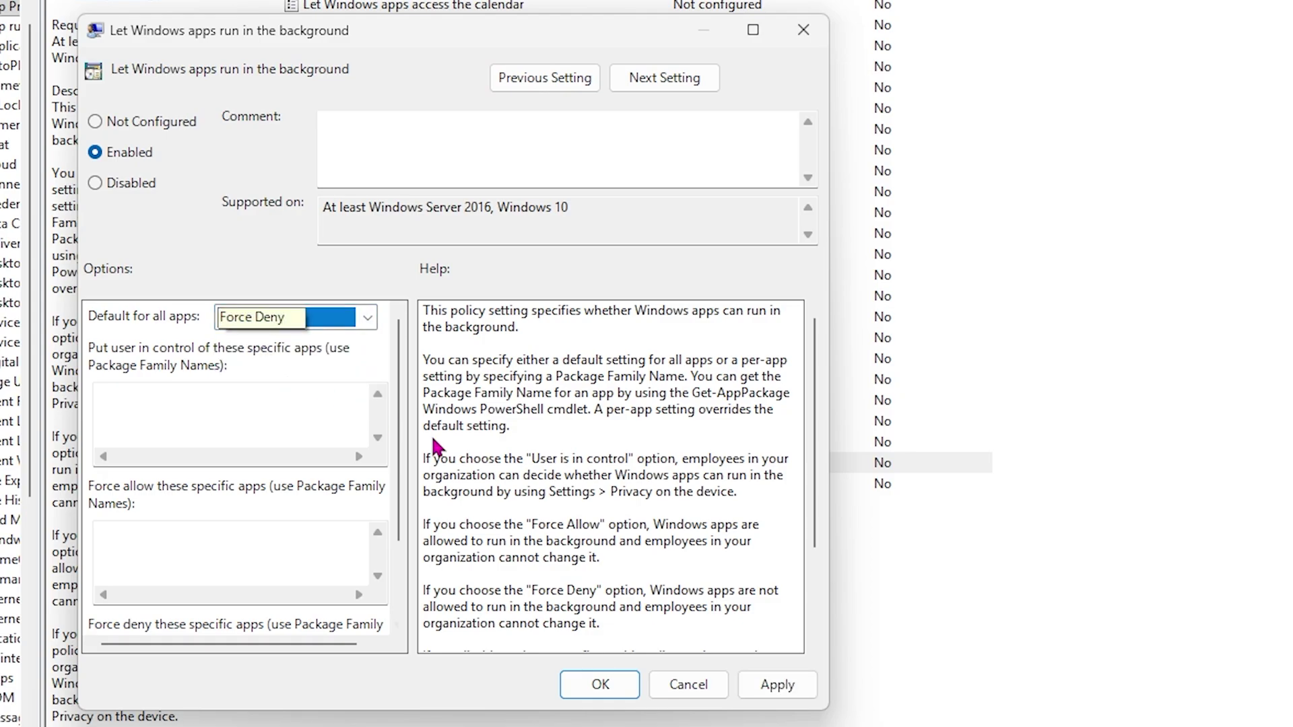
left_click(774, 684)
left_click(804, 30)
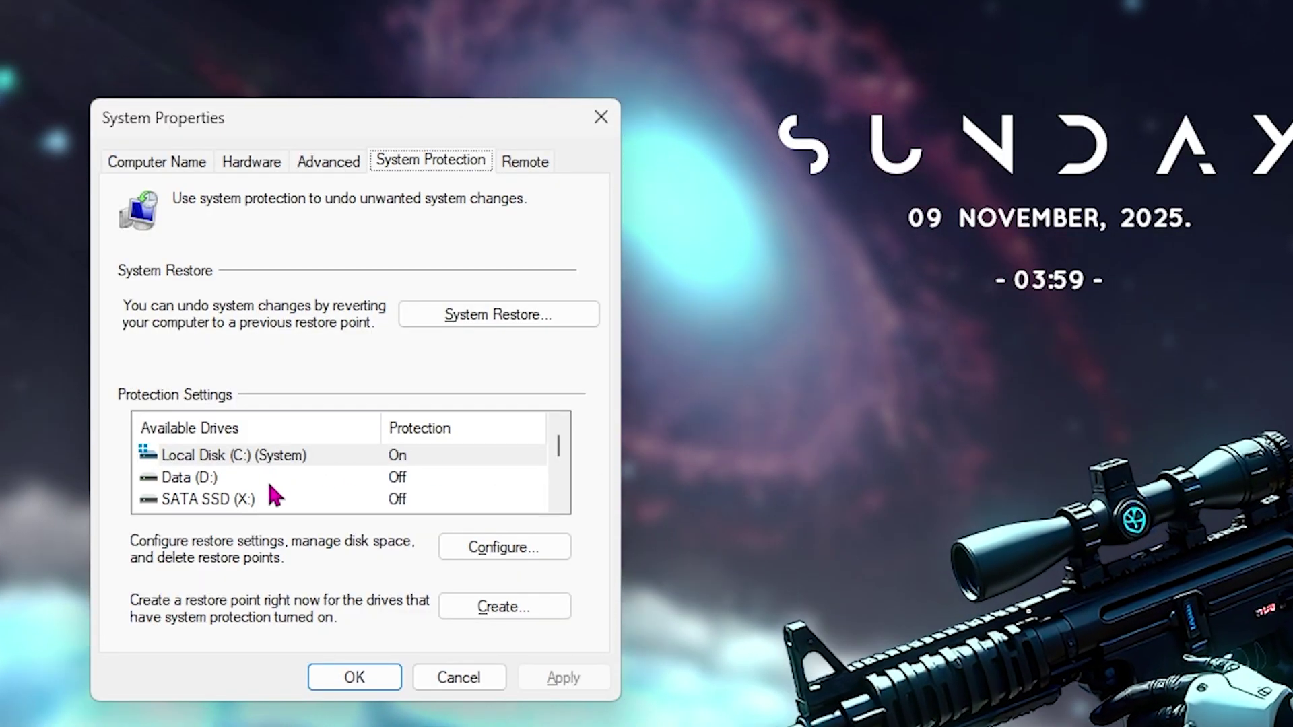
Create a restore point named TLC for Local Disk (C:) and close System Protection.
scroll(241, 345, "down", 1)
scroll(245, 331, "up", 1)
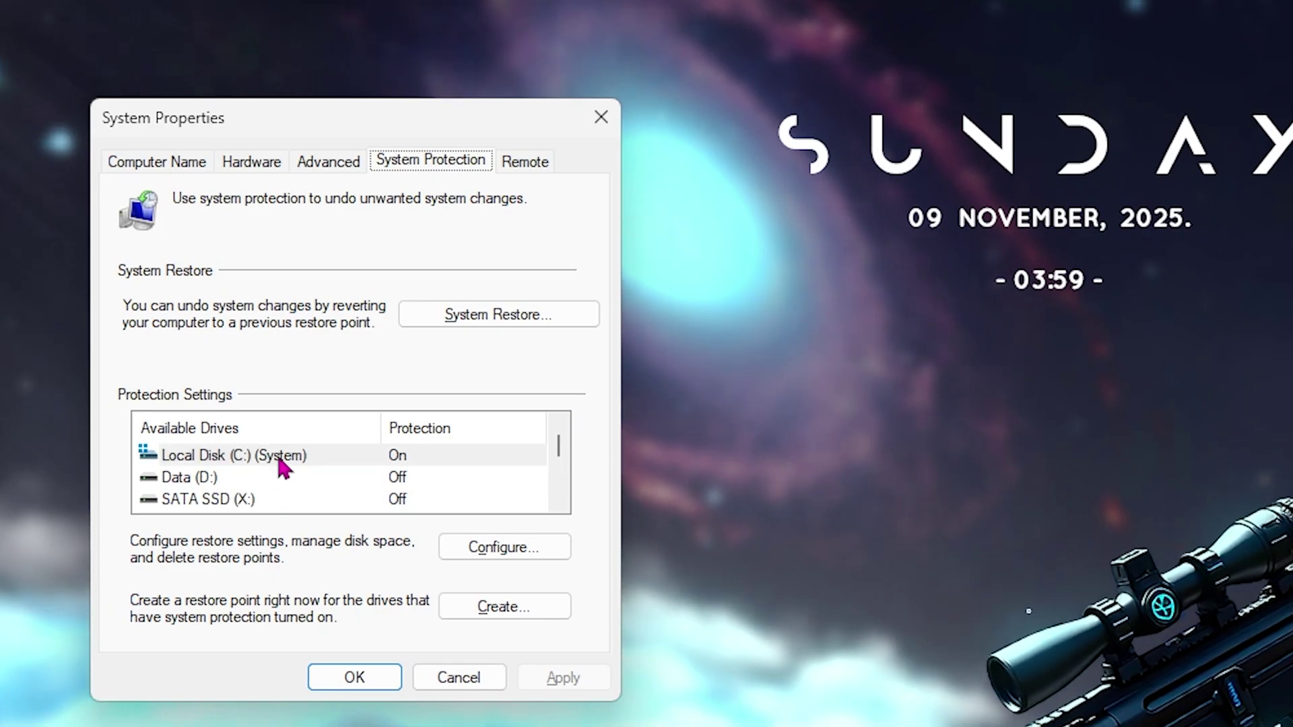
left_click(279, 458)
left_click(513, 611)
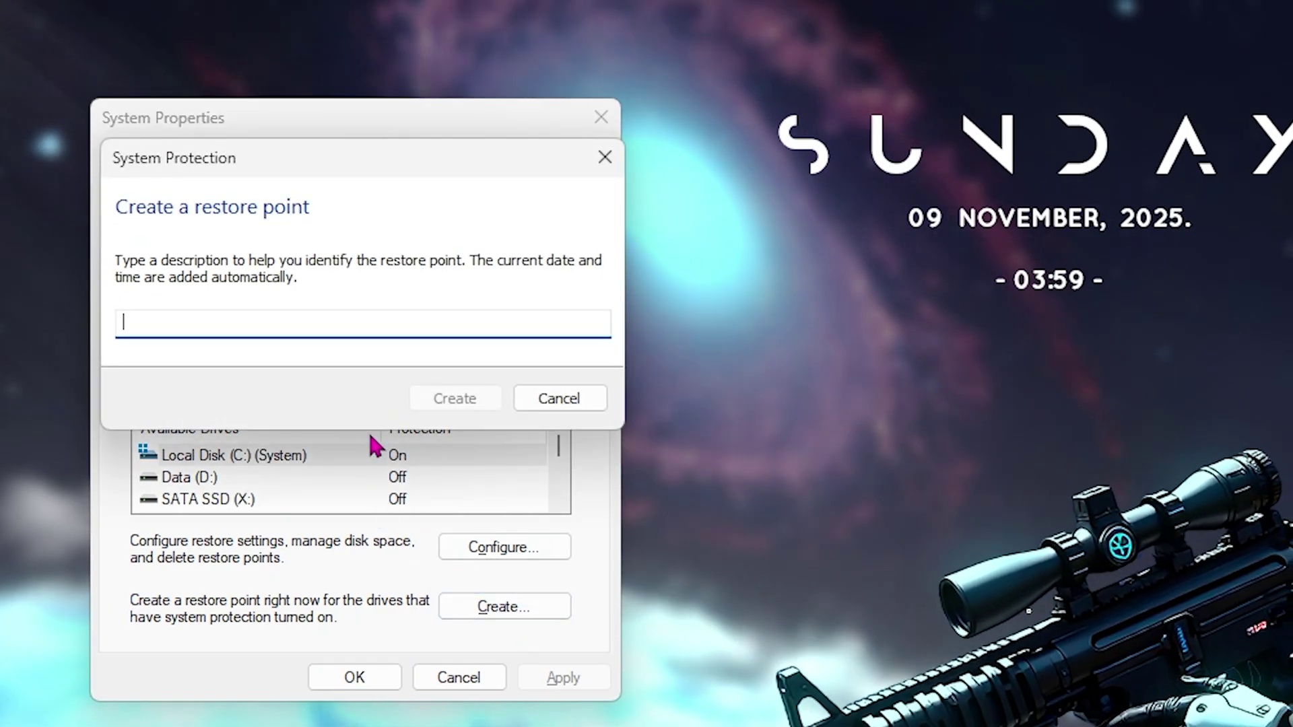
type("TLC")
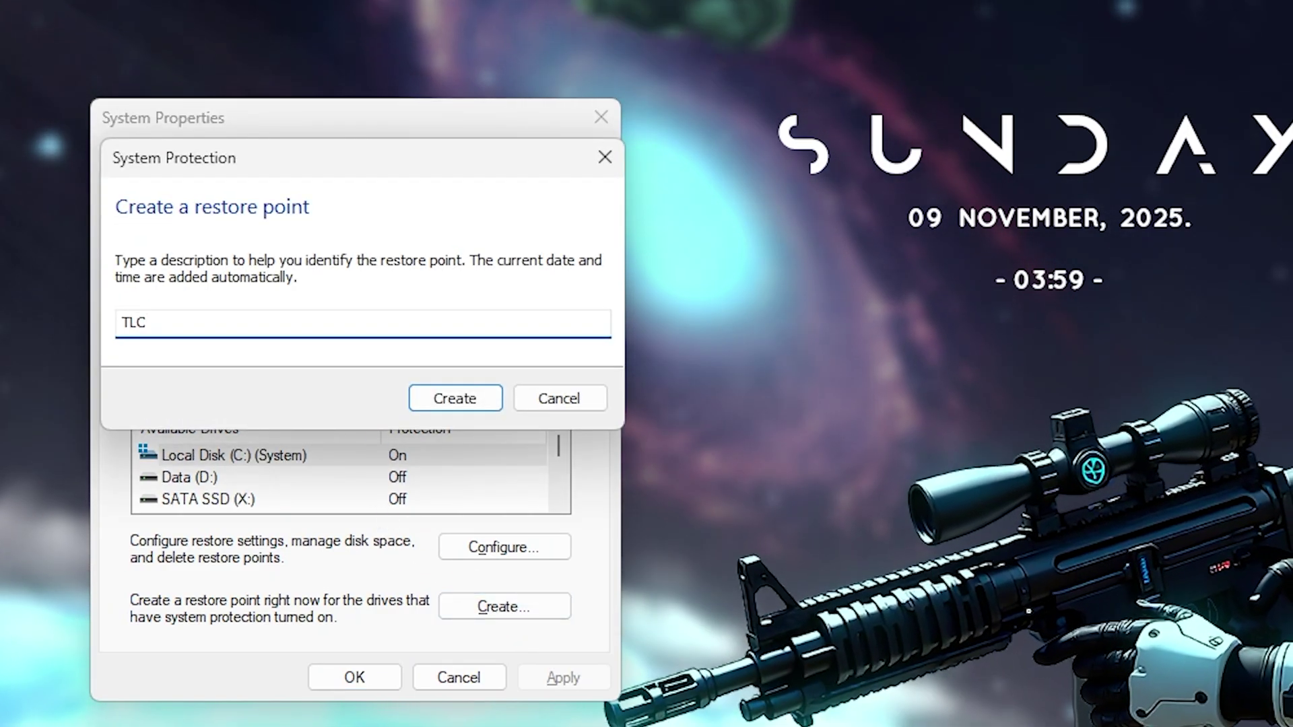
key("Return")
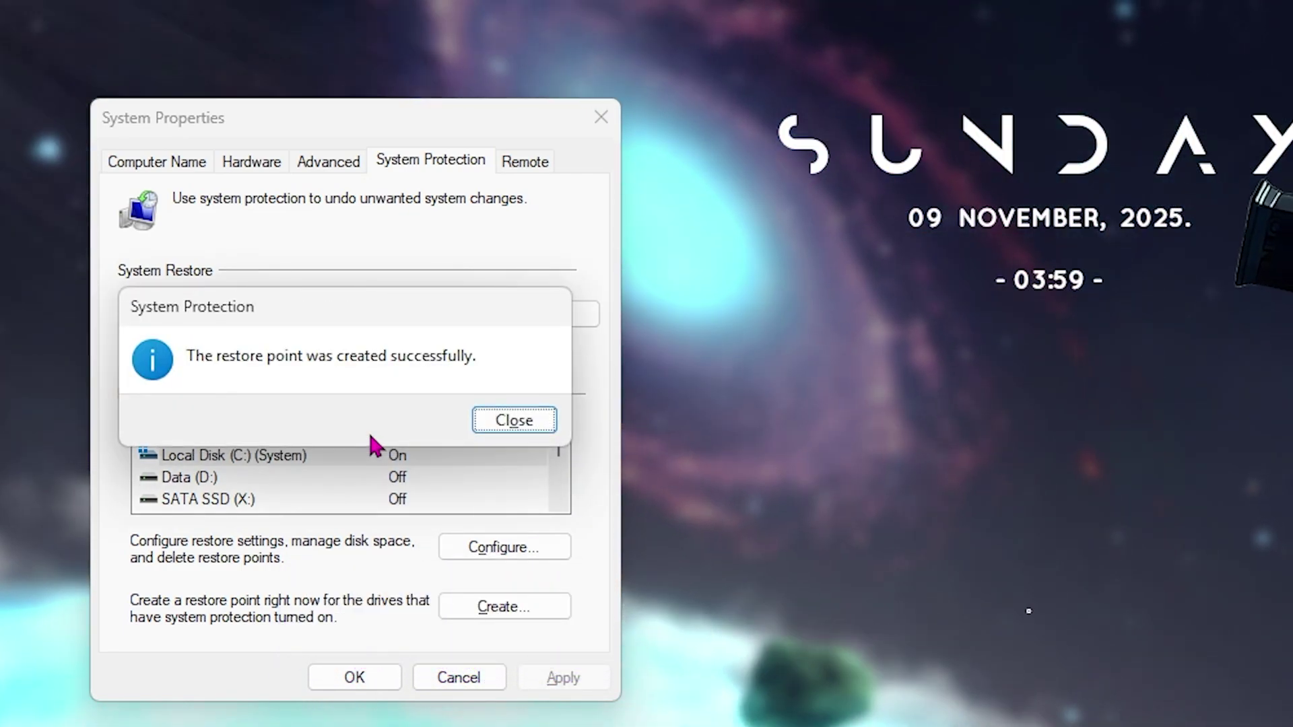
left_click(518, 422)
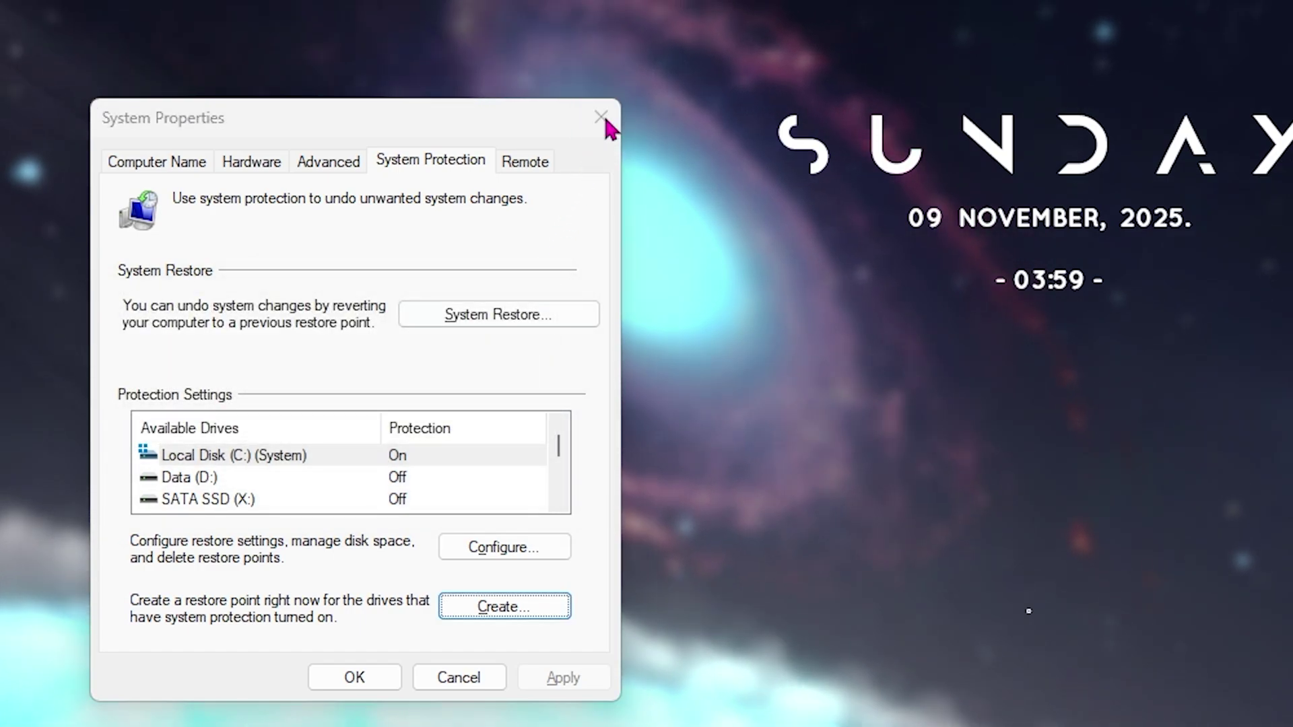
left_click(600, 119)
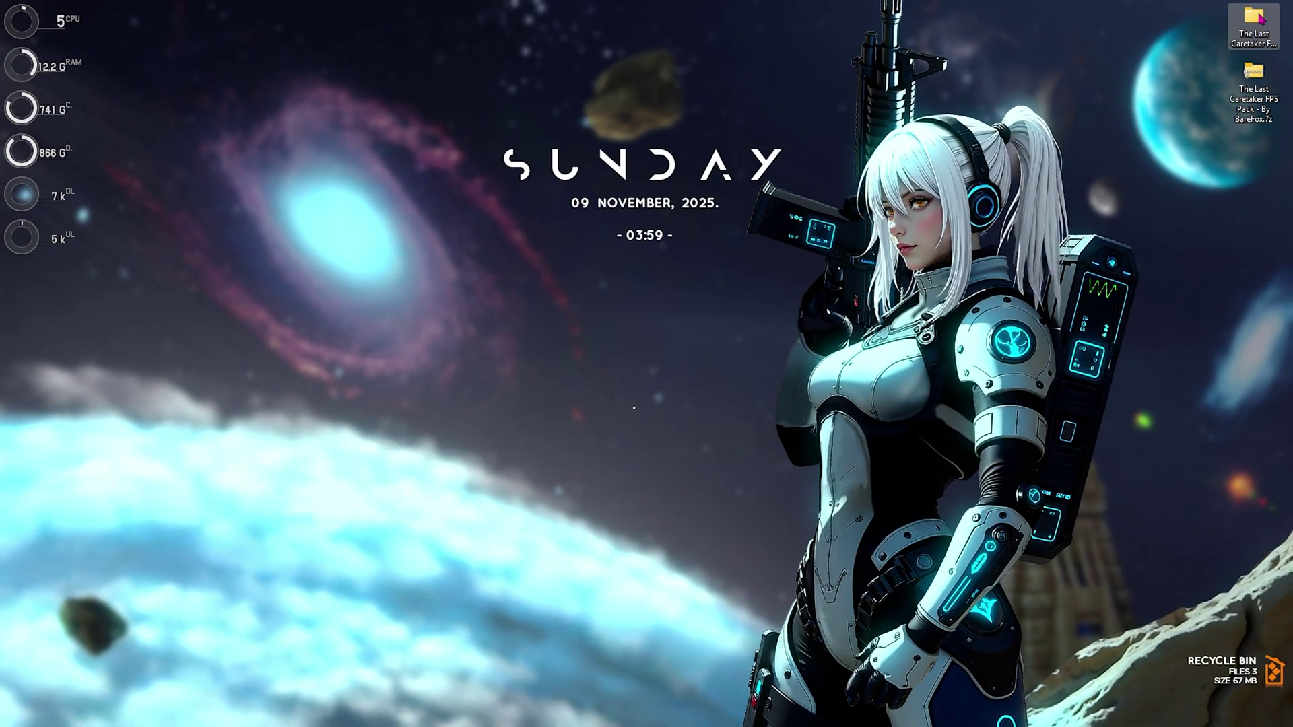
Open the FPS pack folder and review the Intel tweak in 1 - CPU Priority › INTEL.
double_click(1254, 17)
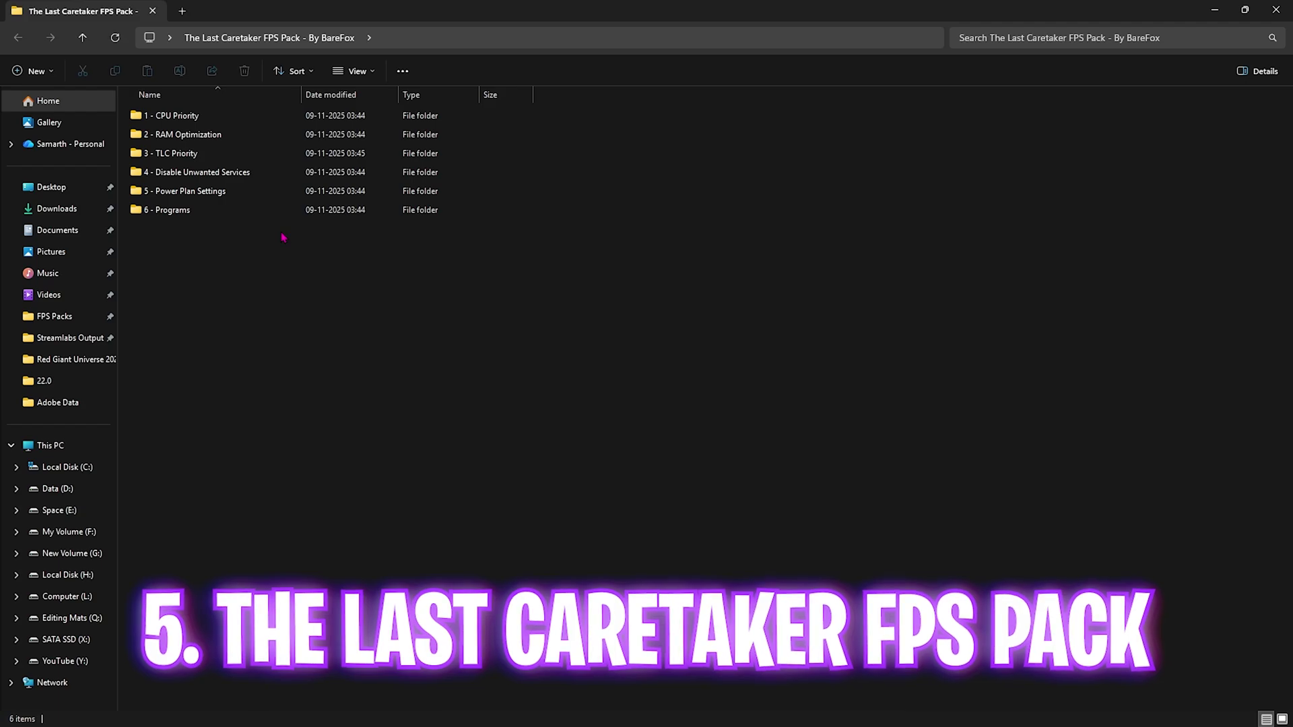
left_click_drag(265, 258, 189, 112)
left_click(194, 265)
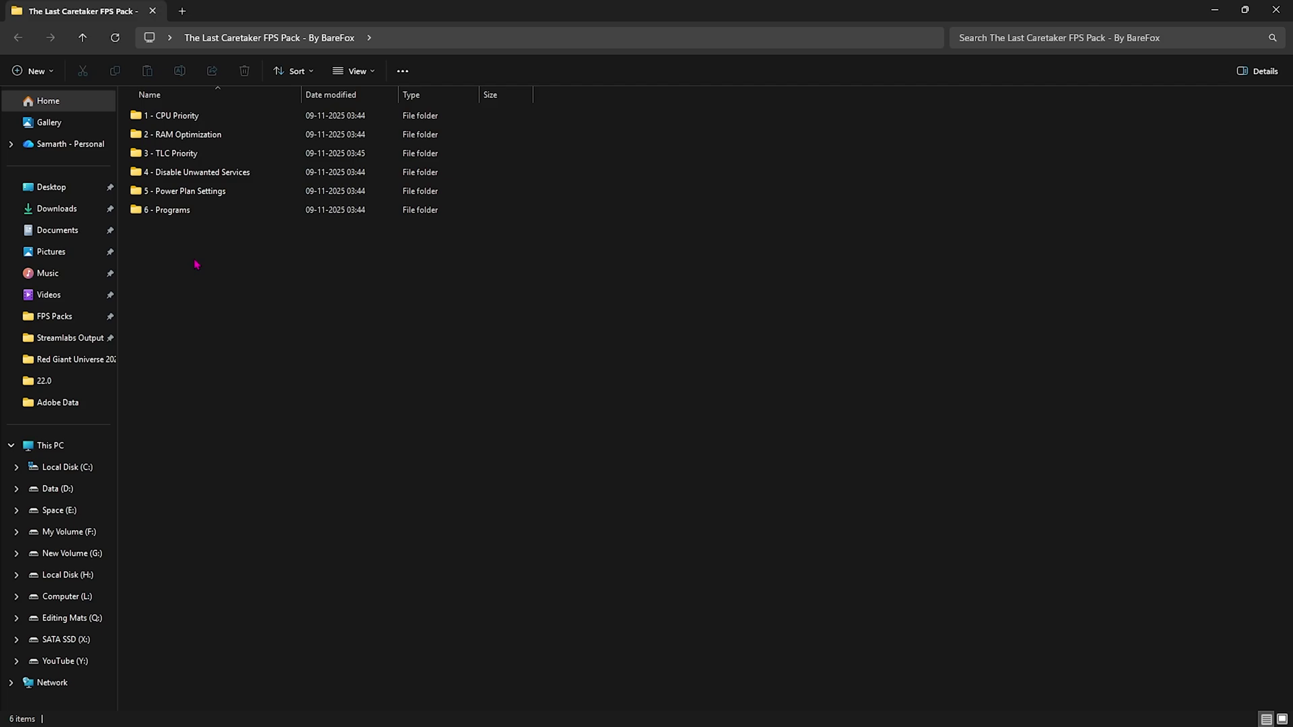
double_click(176, 117)
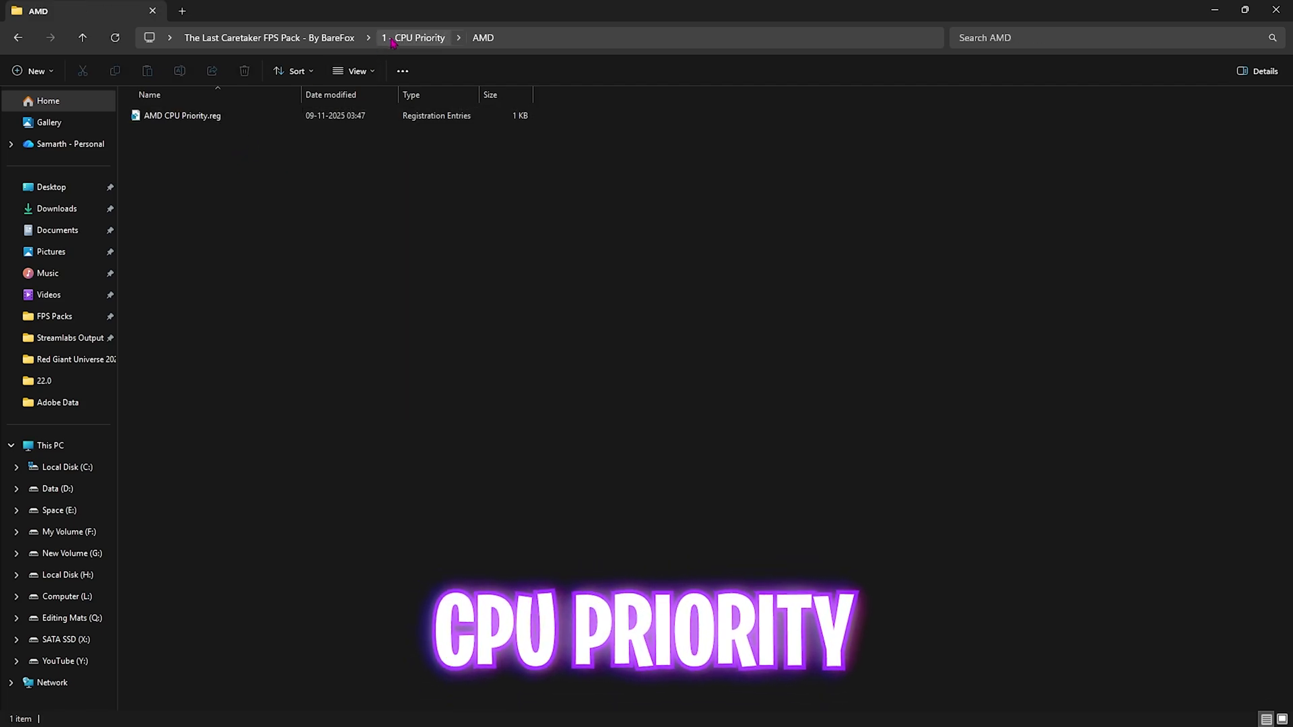
left_click(392, 42)
double_click(198, 135)
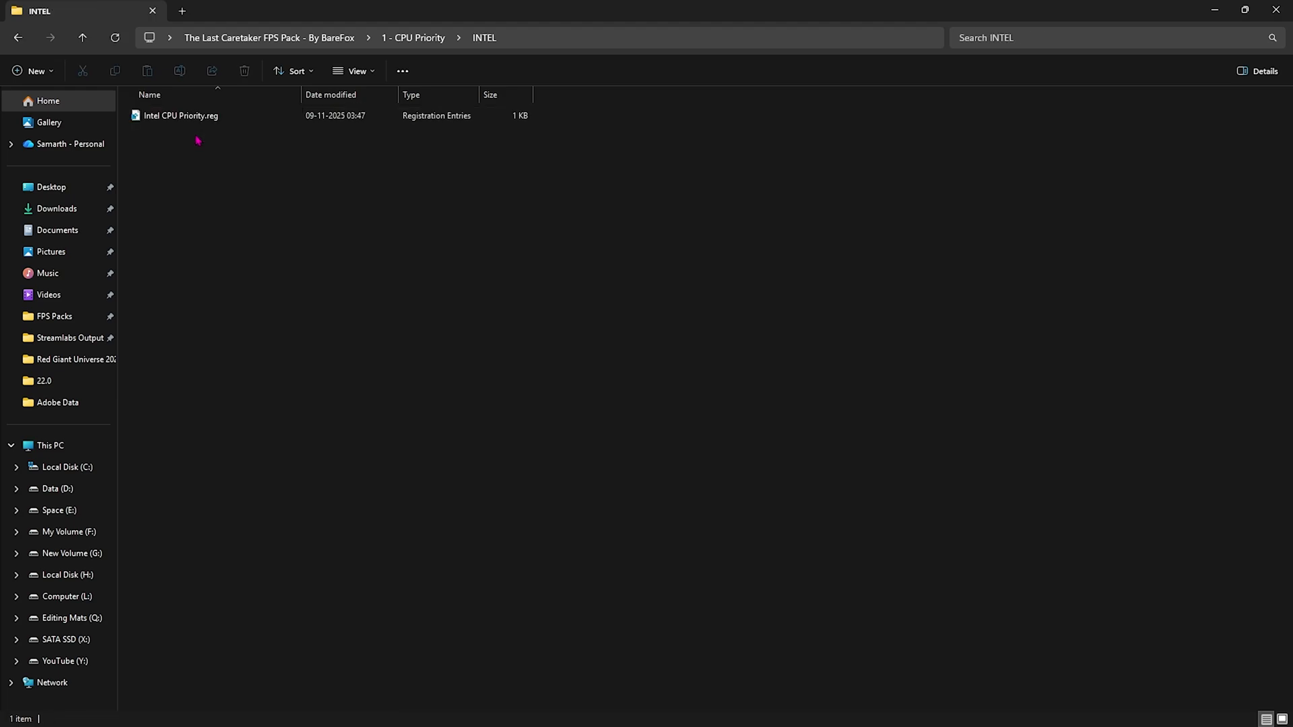
key("Down")
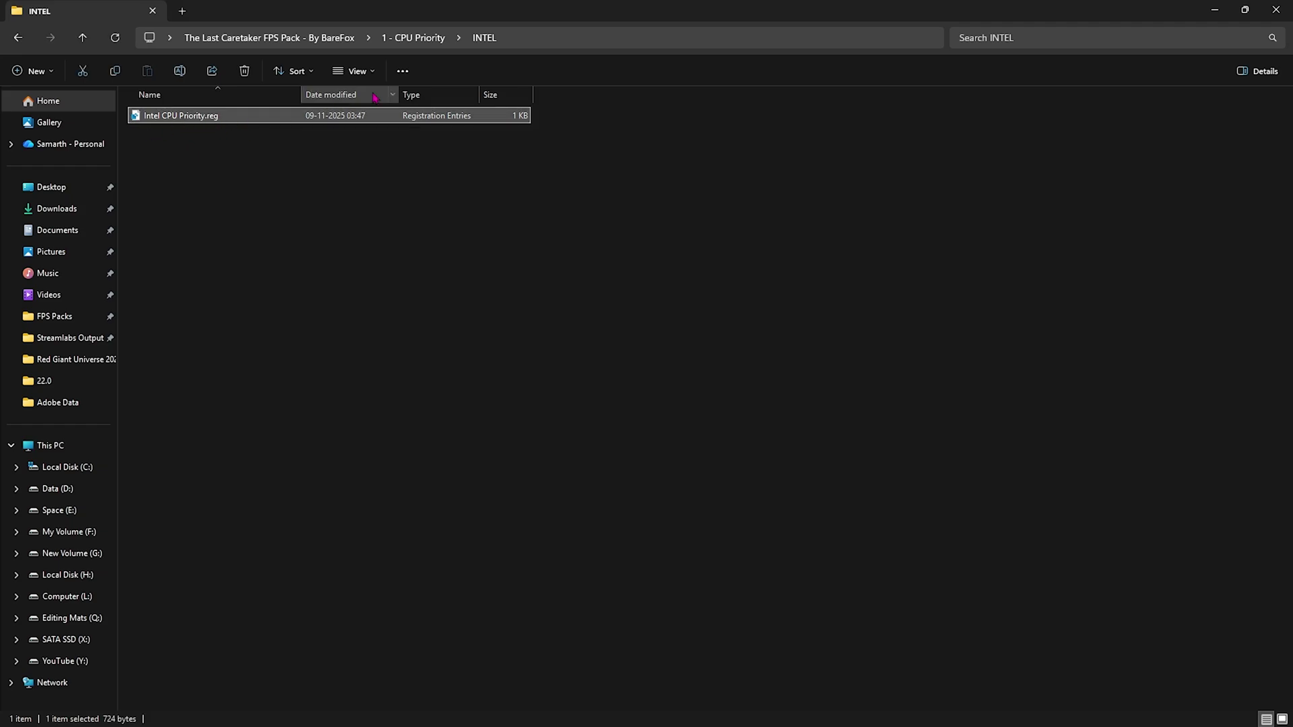
left_click(417, 38)
left_click(305, 42)
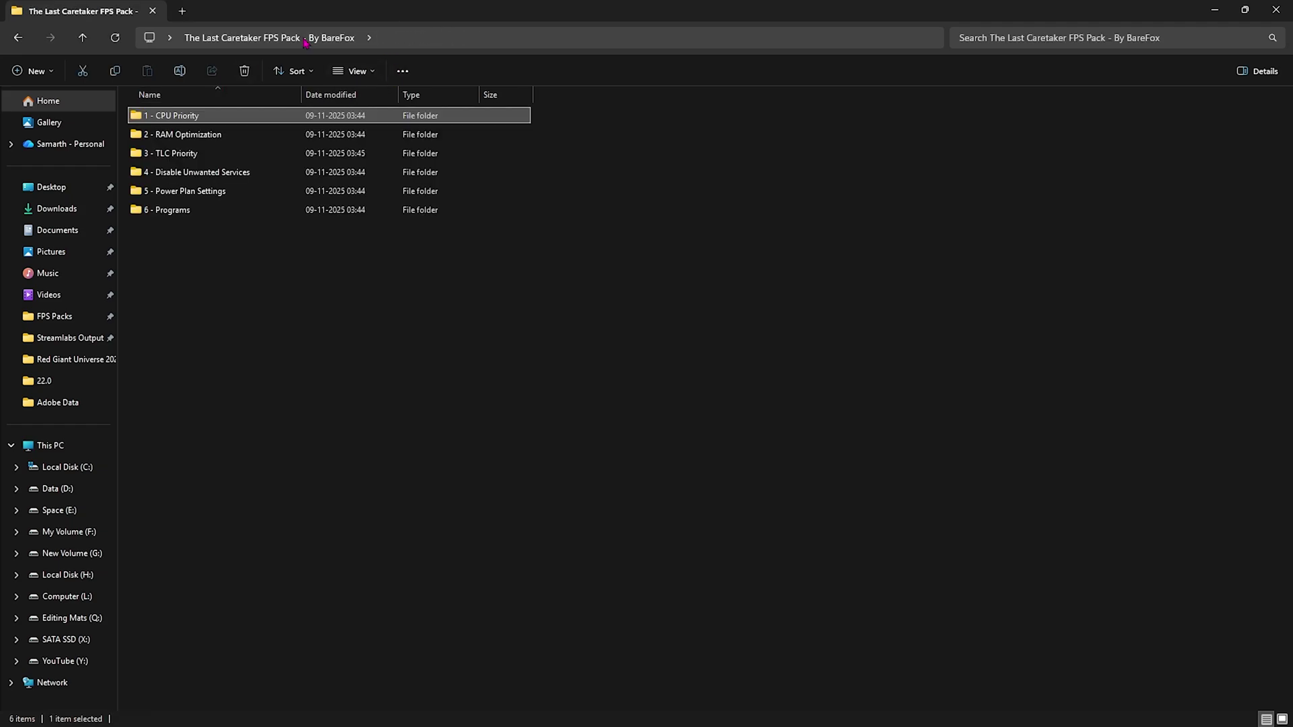
In 2 - RAM Optimization, confirm 32 GB installed memory via System Information and pick 32GB Ram.reg.
double_click(183, 138)
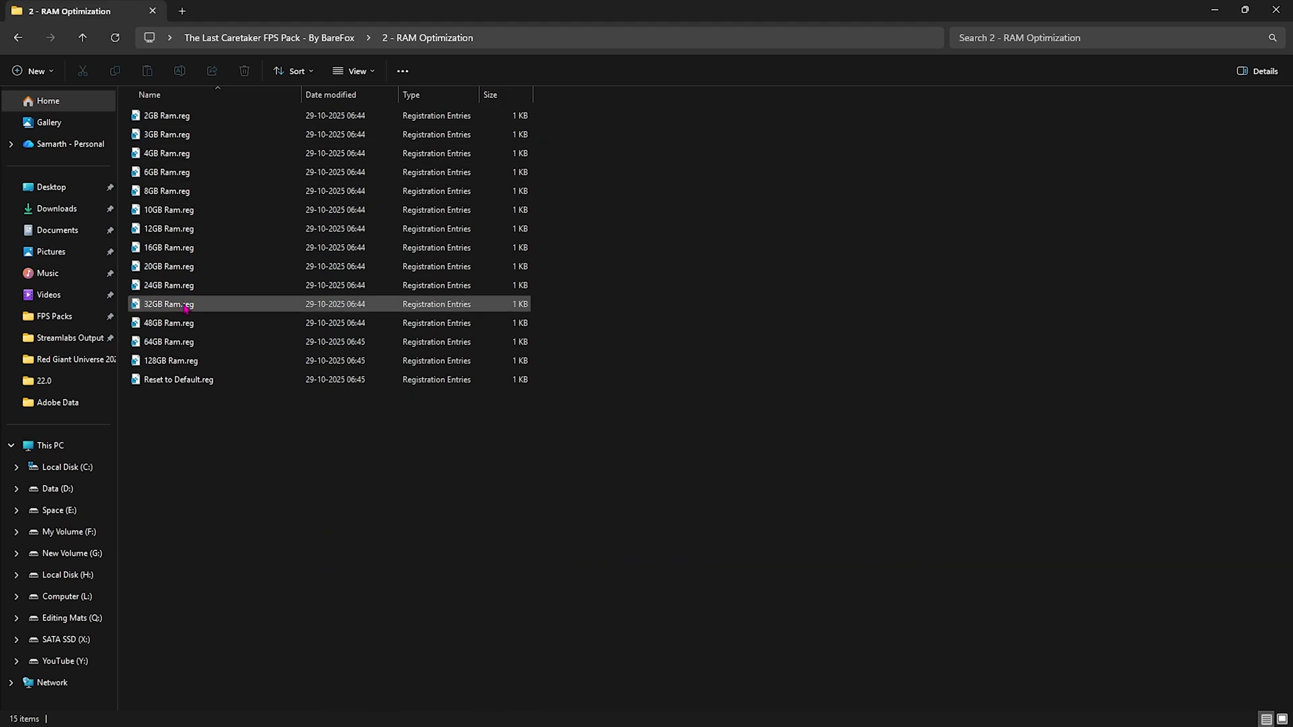
key("super")
type("sys")
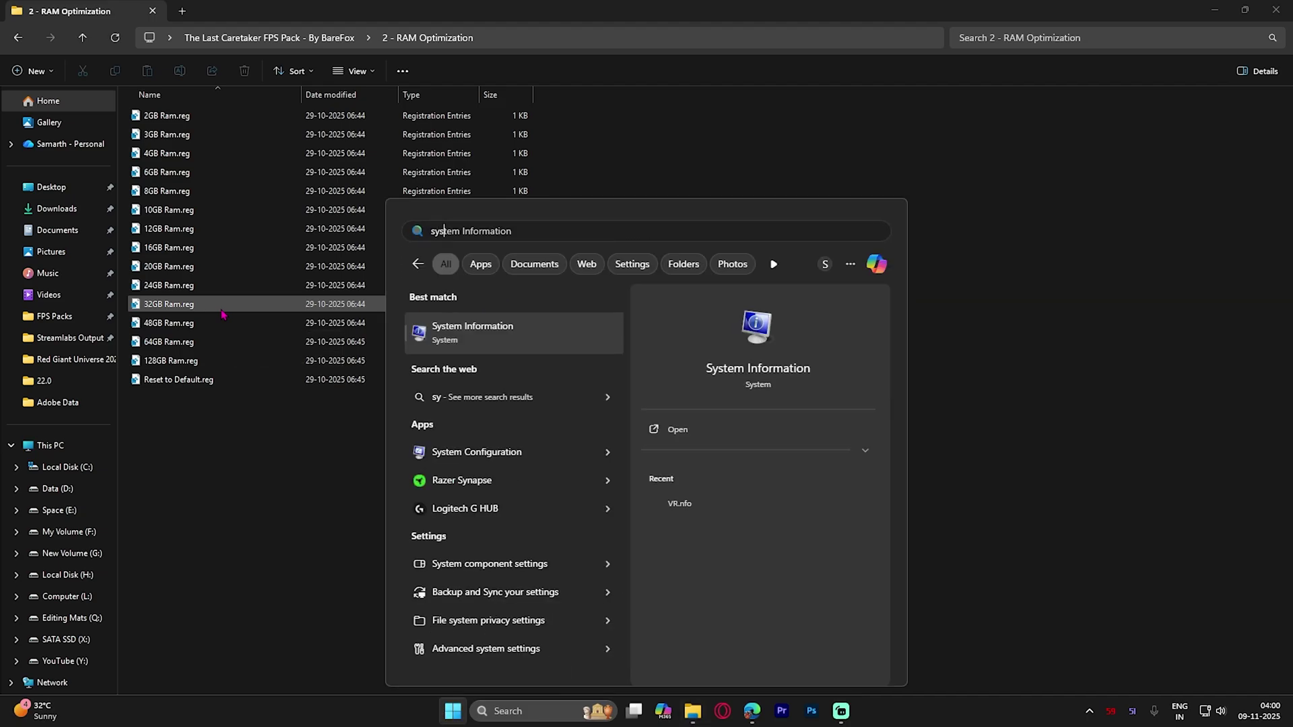
key("Return")
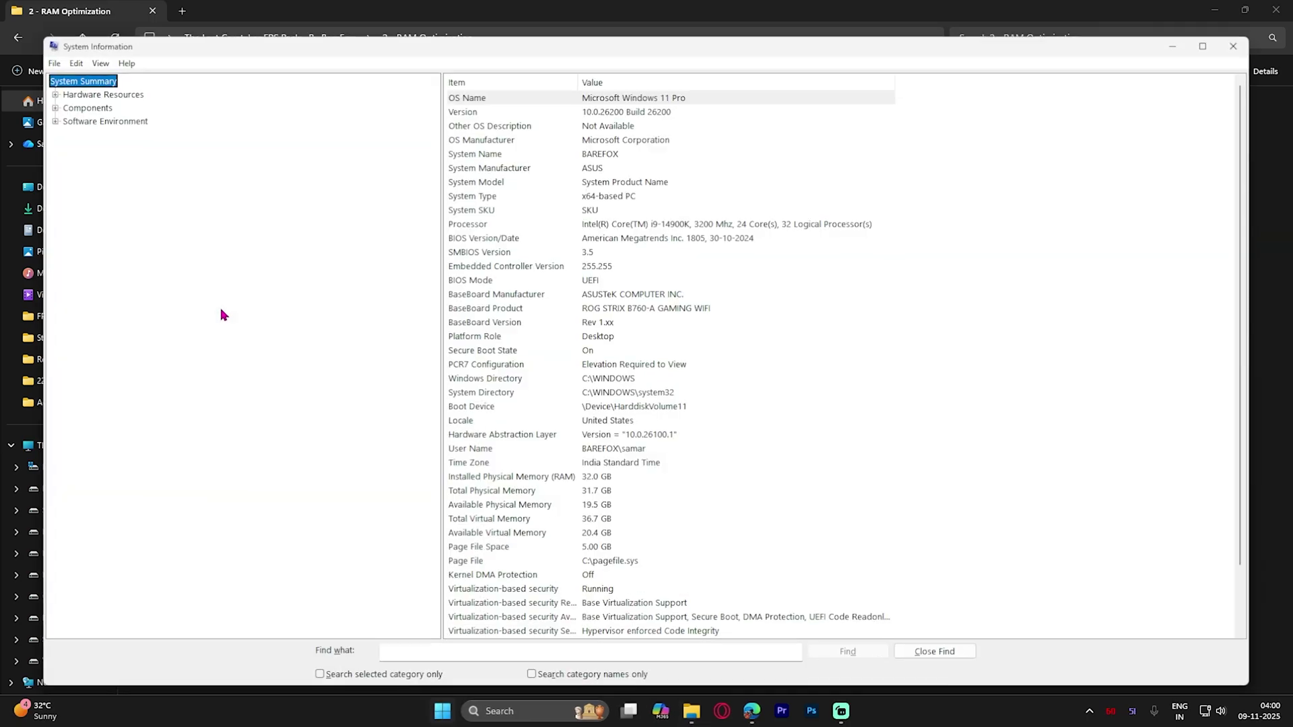
left_click(467, 479)
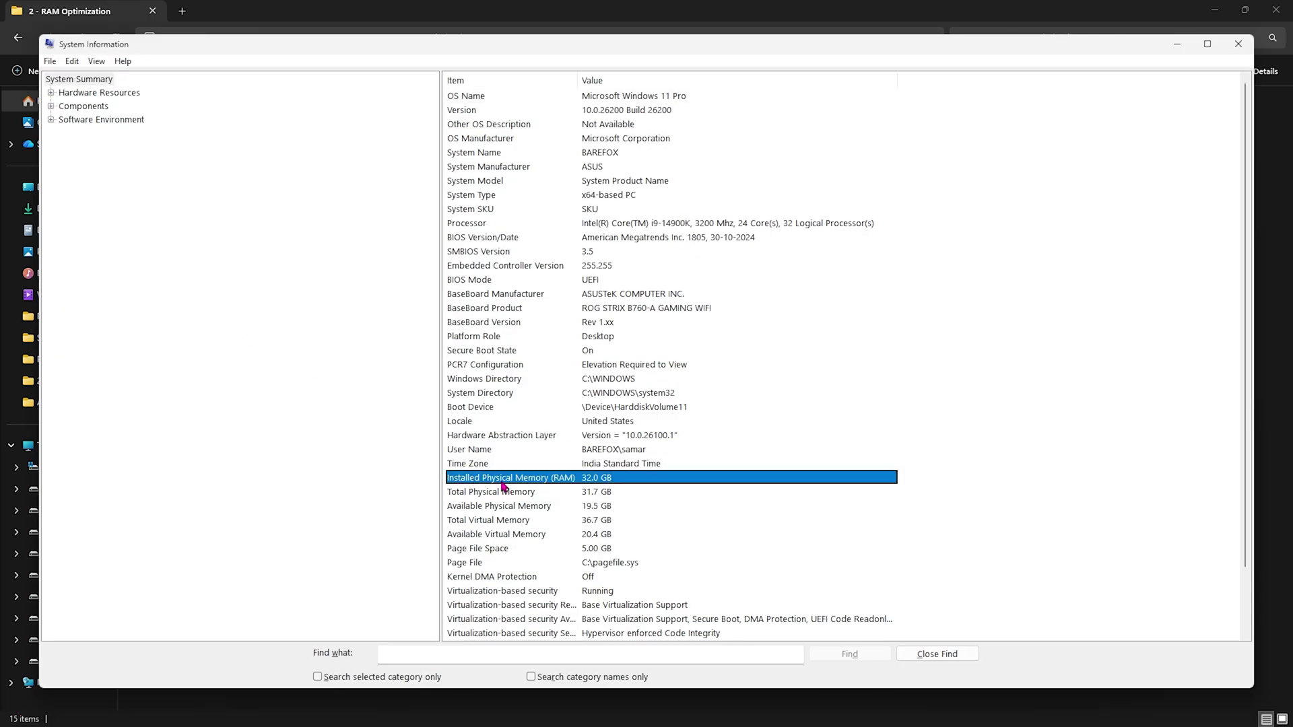
left_click(1239, 45)
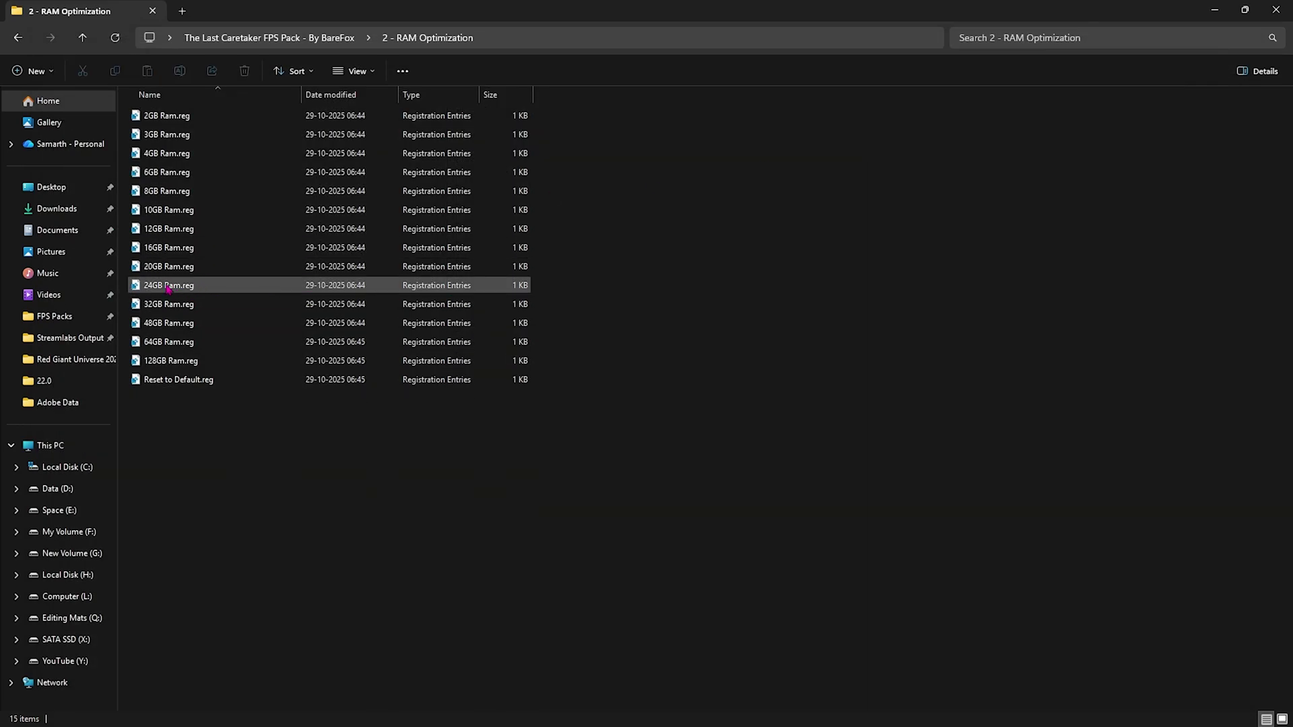
left_click(172, 303)
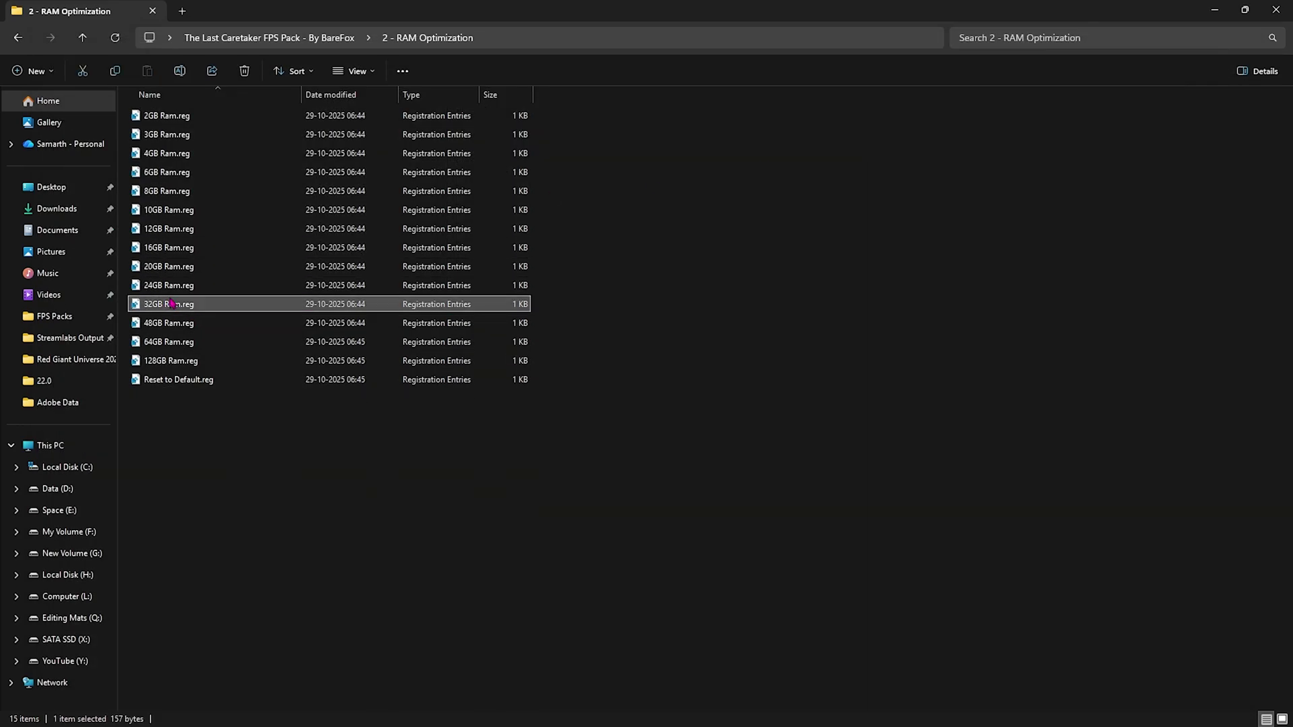
left_click(174, 381)
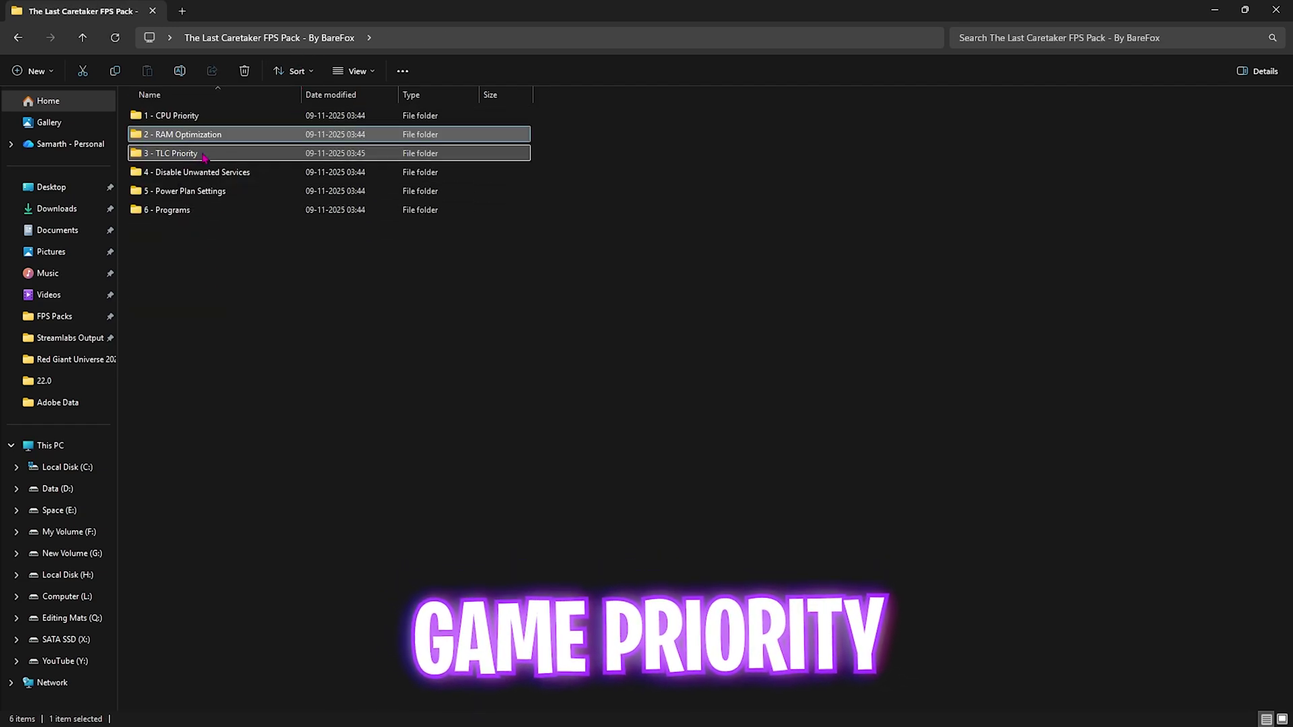
Review the AboveNormal and High priority files in 3 - TLC Priority, then return to the pack folder.
double_click(204, 156)
left_click(196, 116)
left_click(188, 134, "ctrl")
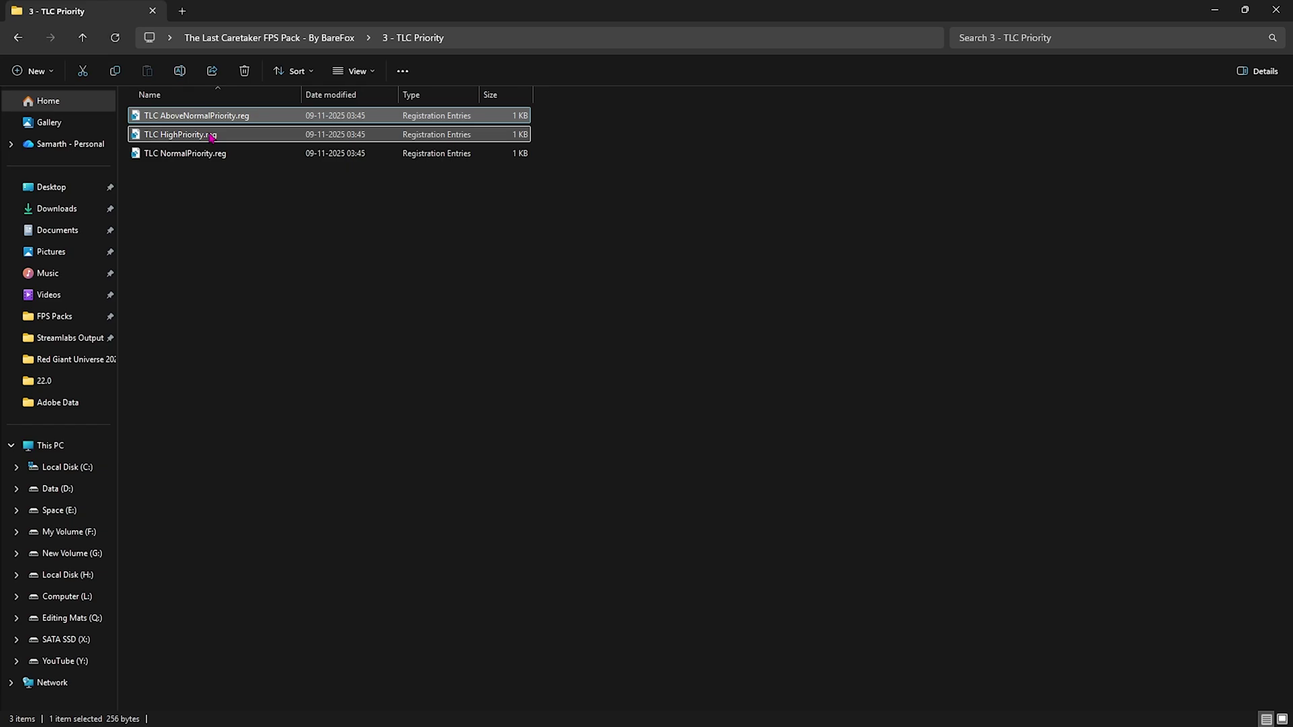
left_click(204, 254)
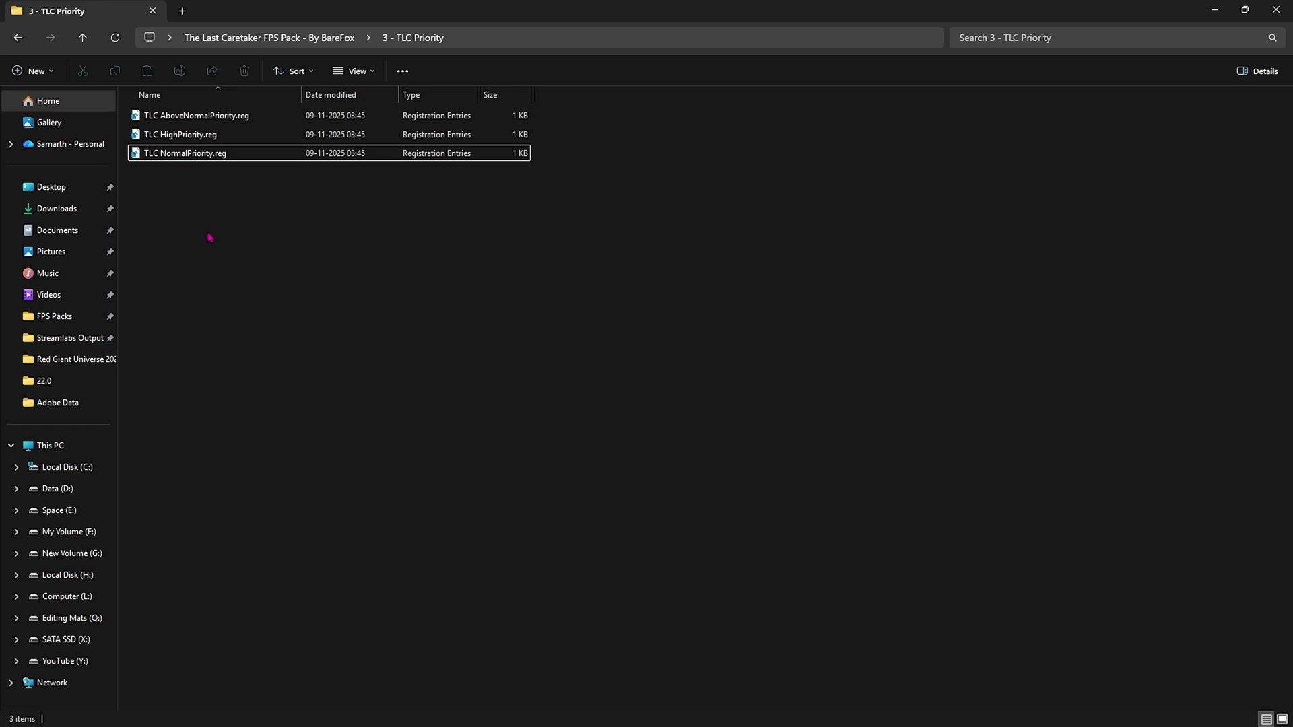
key("alt+Up")
Review the 4 - Disable Unwanted Services .reg files and Revert Registries, then open 5 - Power Plan Settings.
double_click(188, 172)
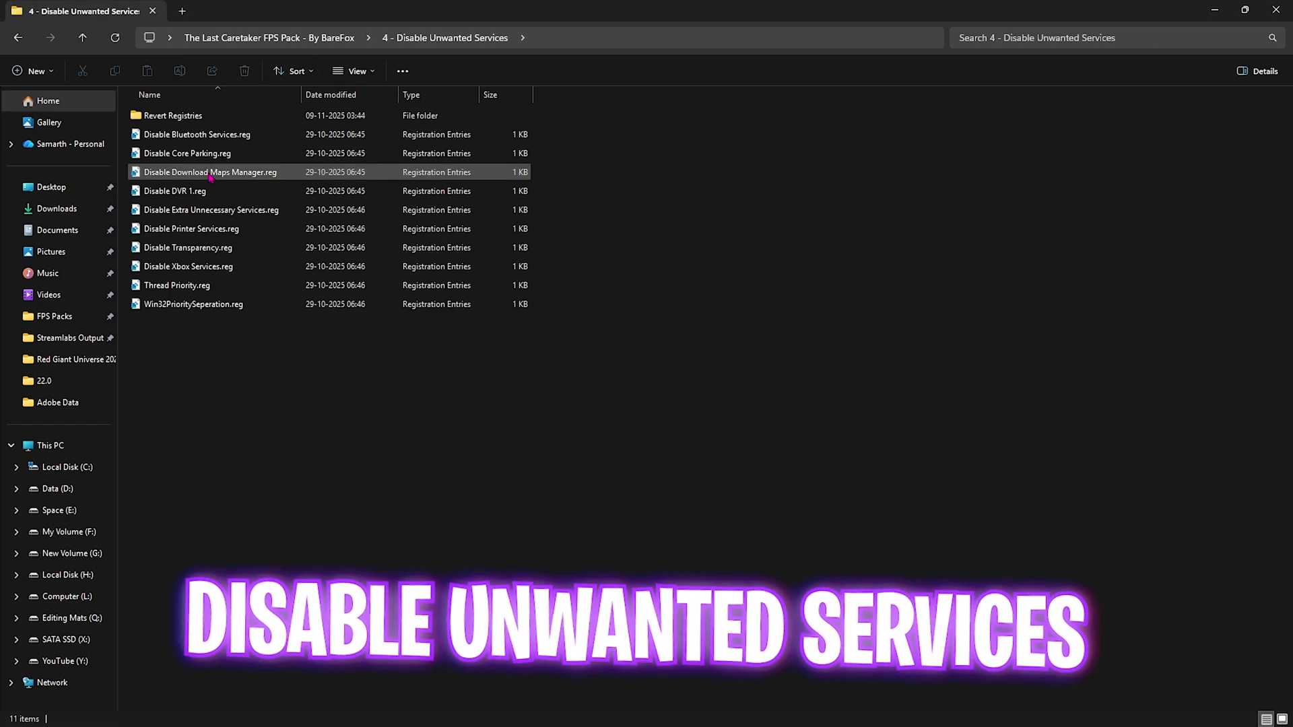
left_click_drag(230, 353, 231, 139)
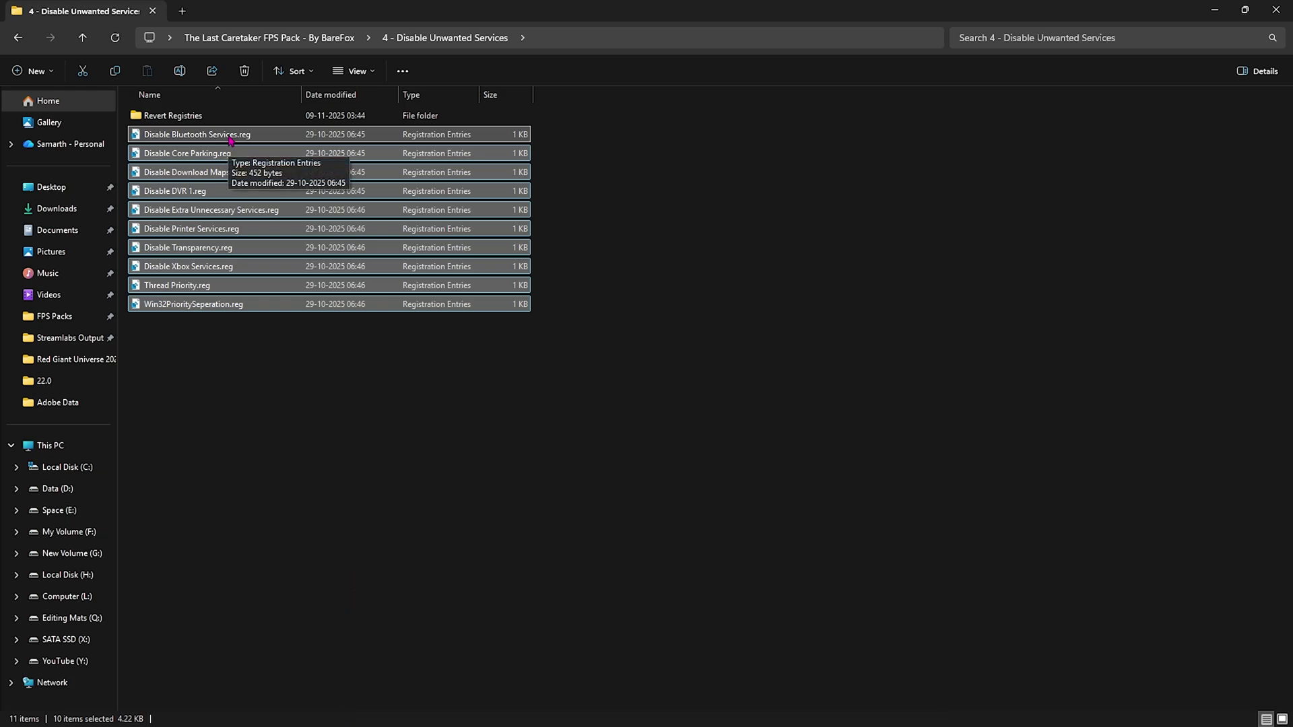
left_click(229, 138)
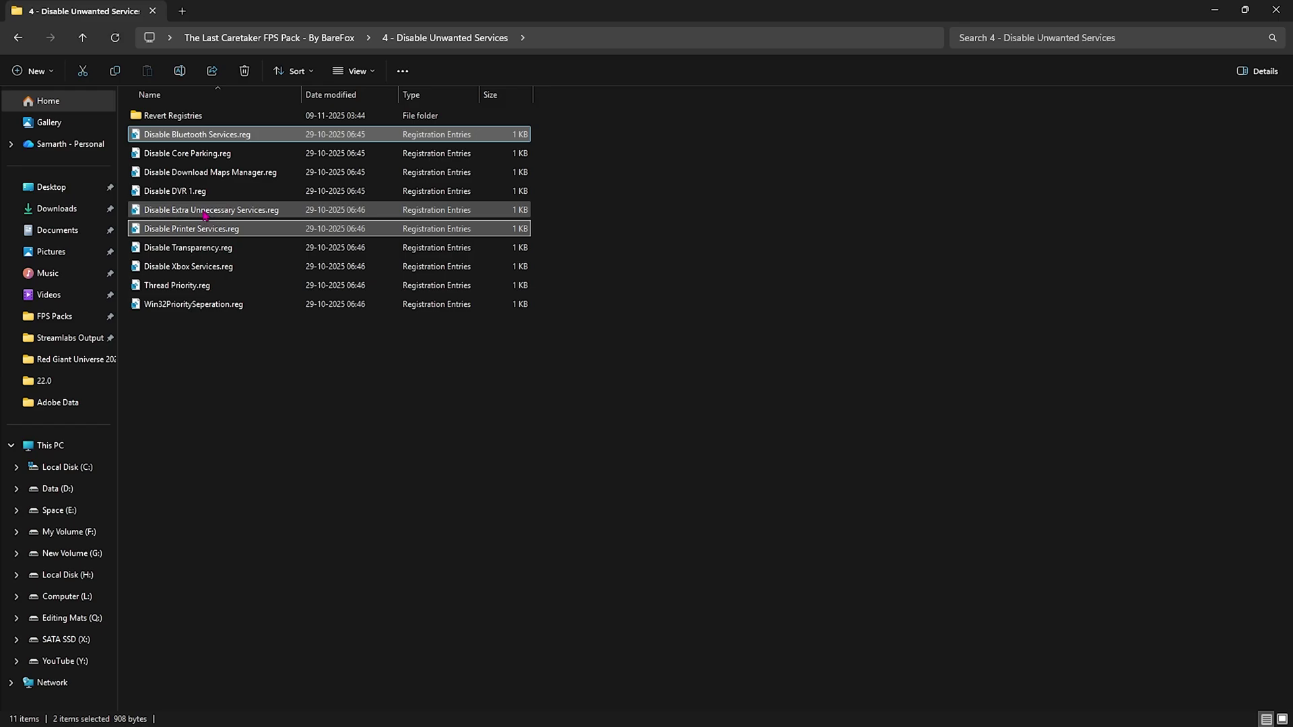
double_click(190, 117)
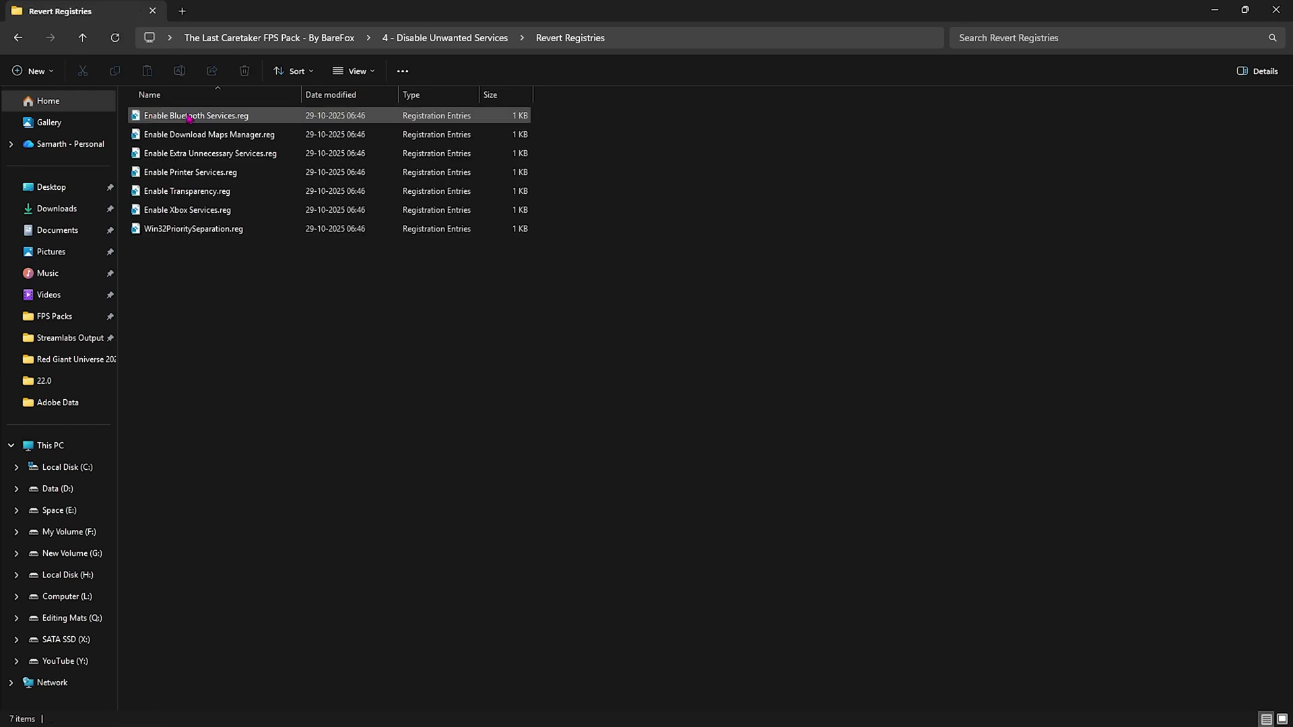
left_click(307, 41)
double_click(172, 192)
Inspect the Ultimate Performance import script, then open Power Options through the Power Plans shortcut.
left_click(206, 116)
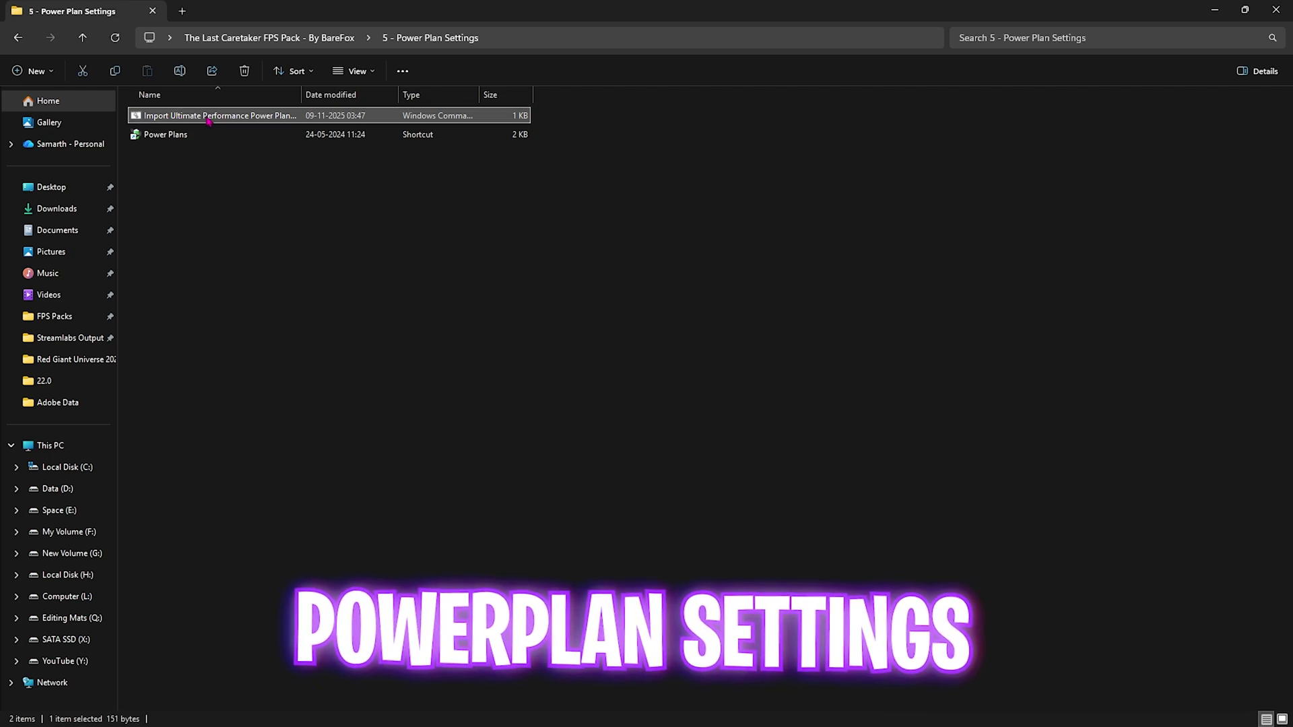
right_click(229, 121)
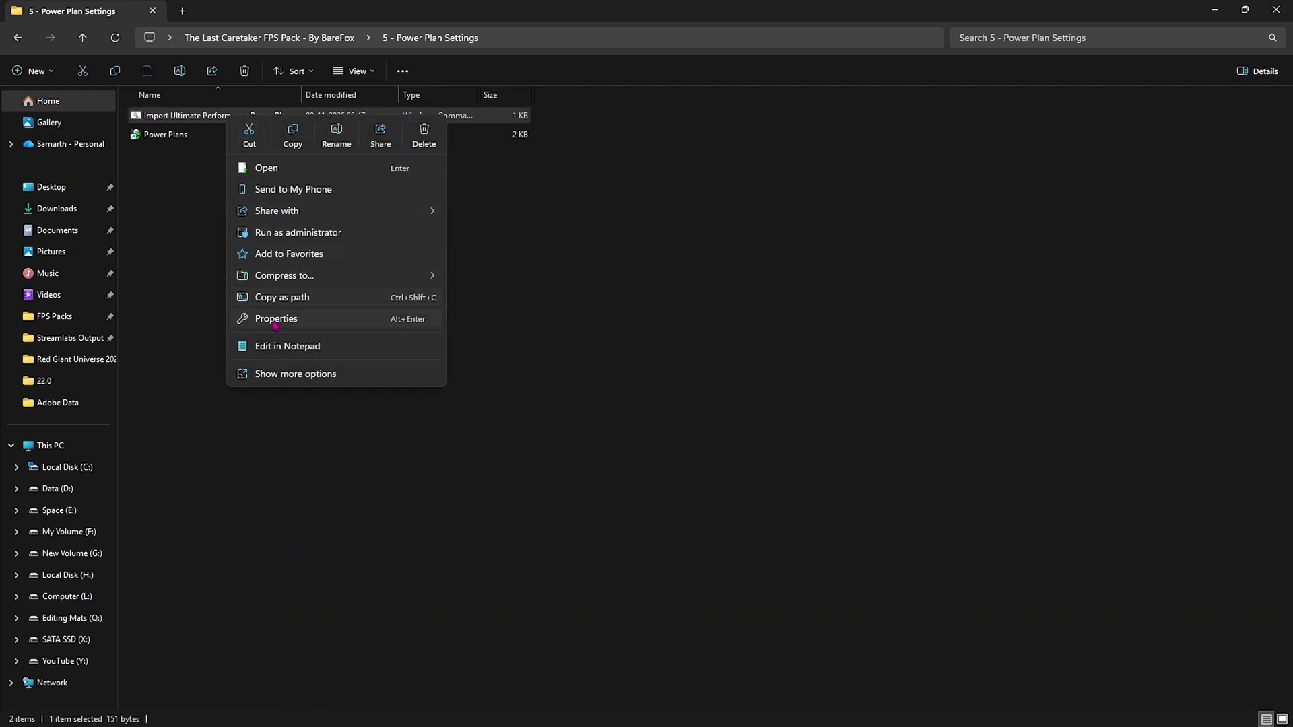
left_click(200, 204)
left_click(200, 203)
left_click(177, 138)
double_click(176, 138)
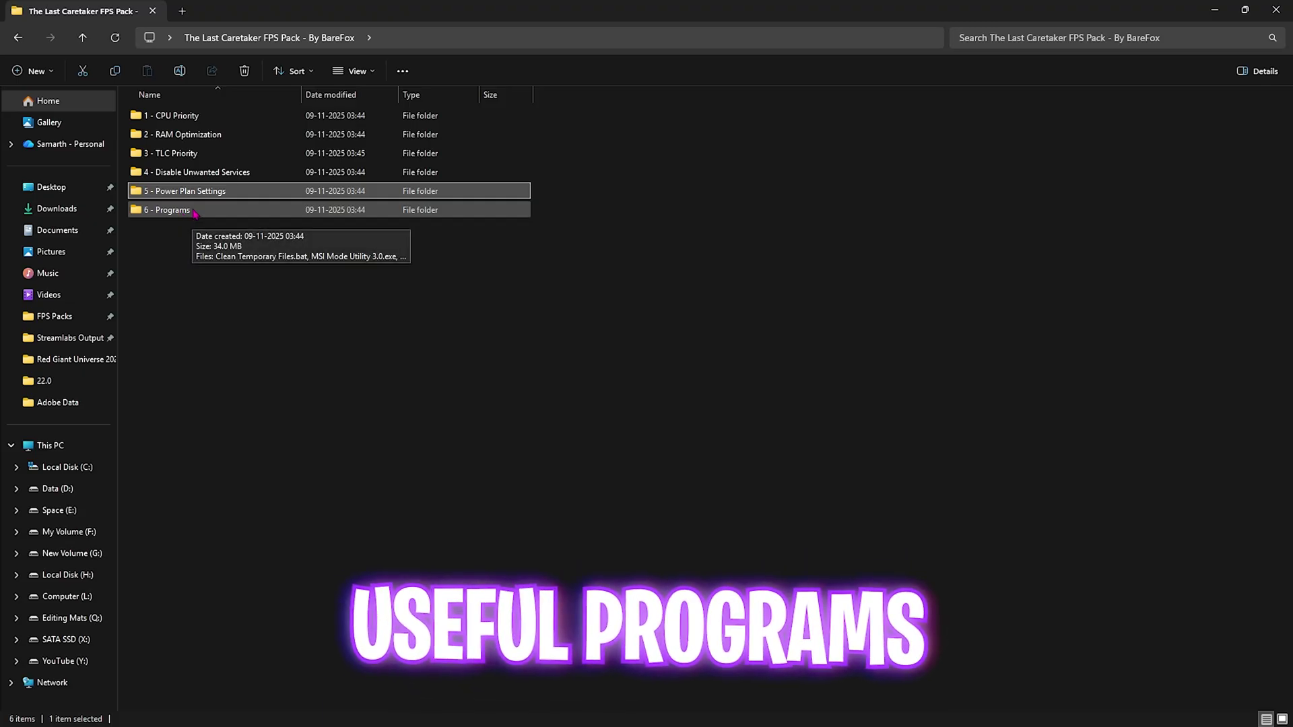
Run Clean Temporary Files.bat from the 6 - Programs folder as administrator, then close its console.
double_click(176, 210)
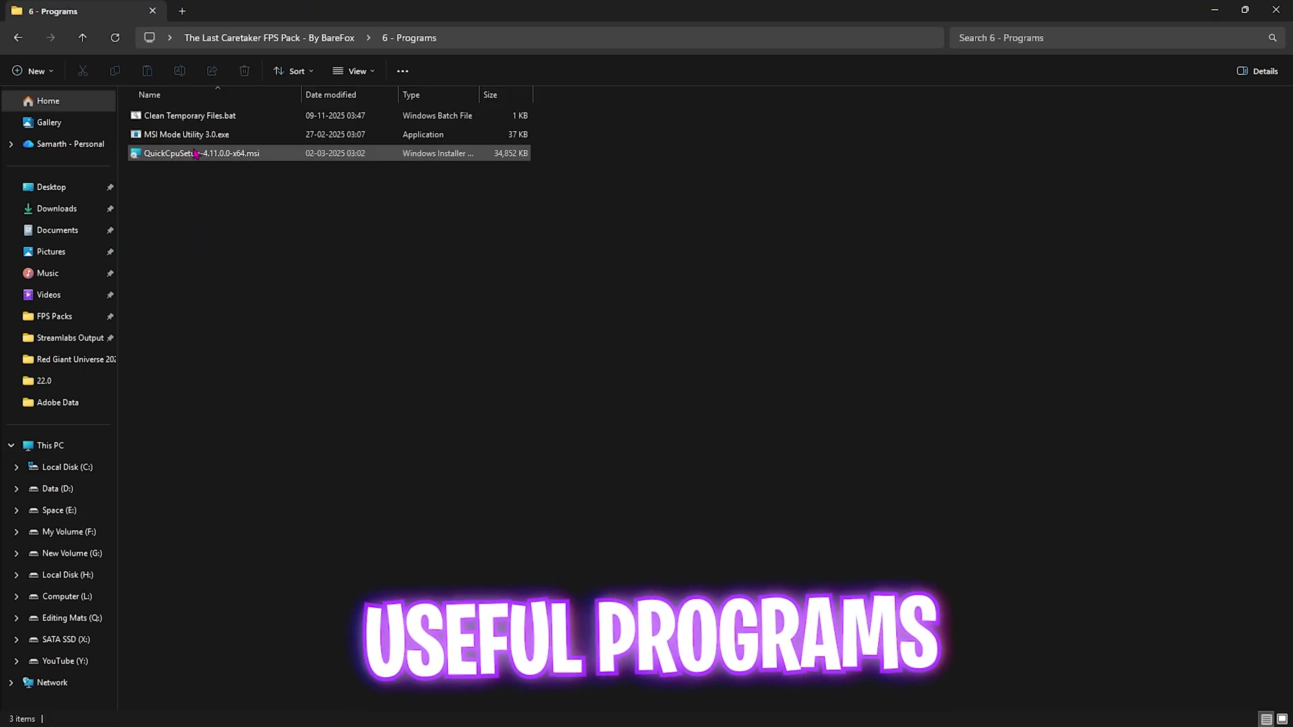
left_click(194, 122)
right_click(194, 122)
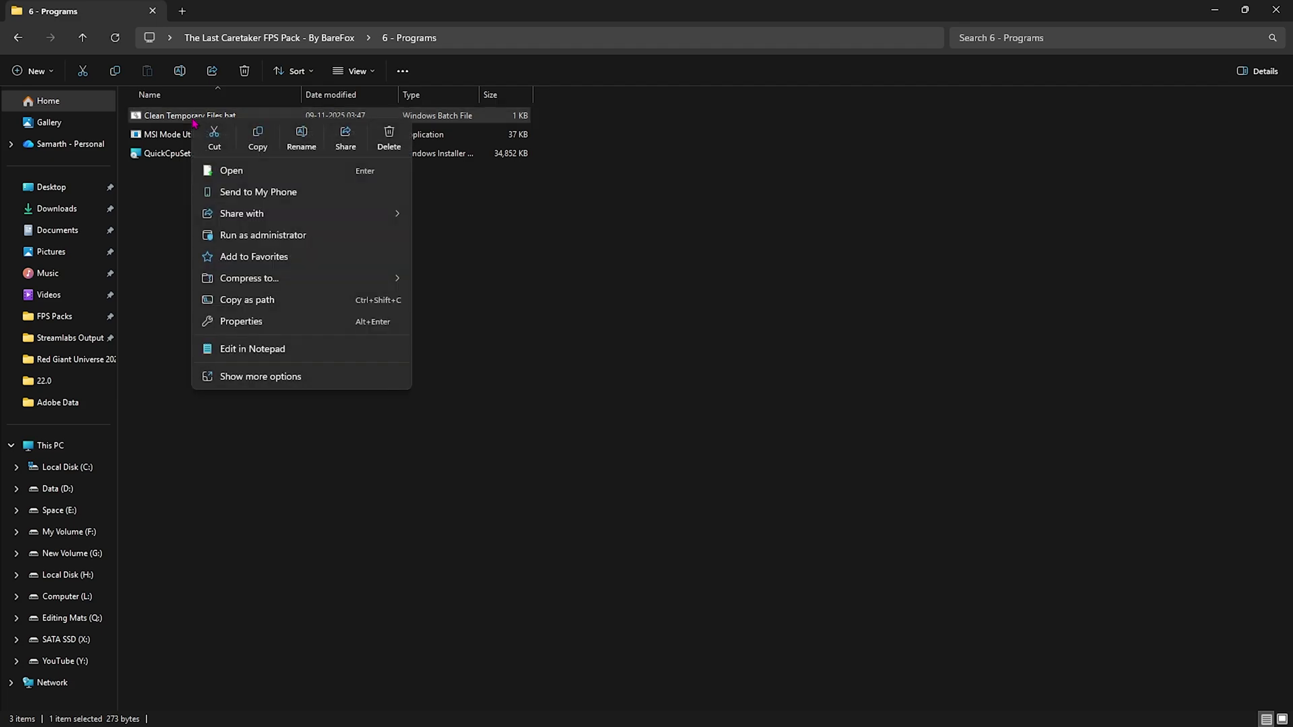
left_click(268, 235)
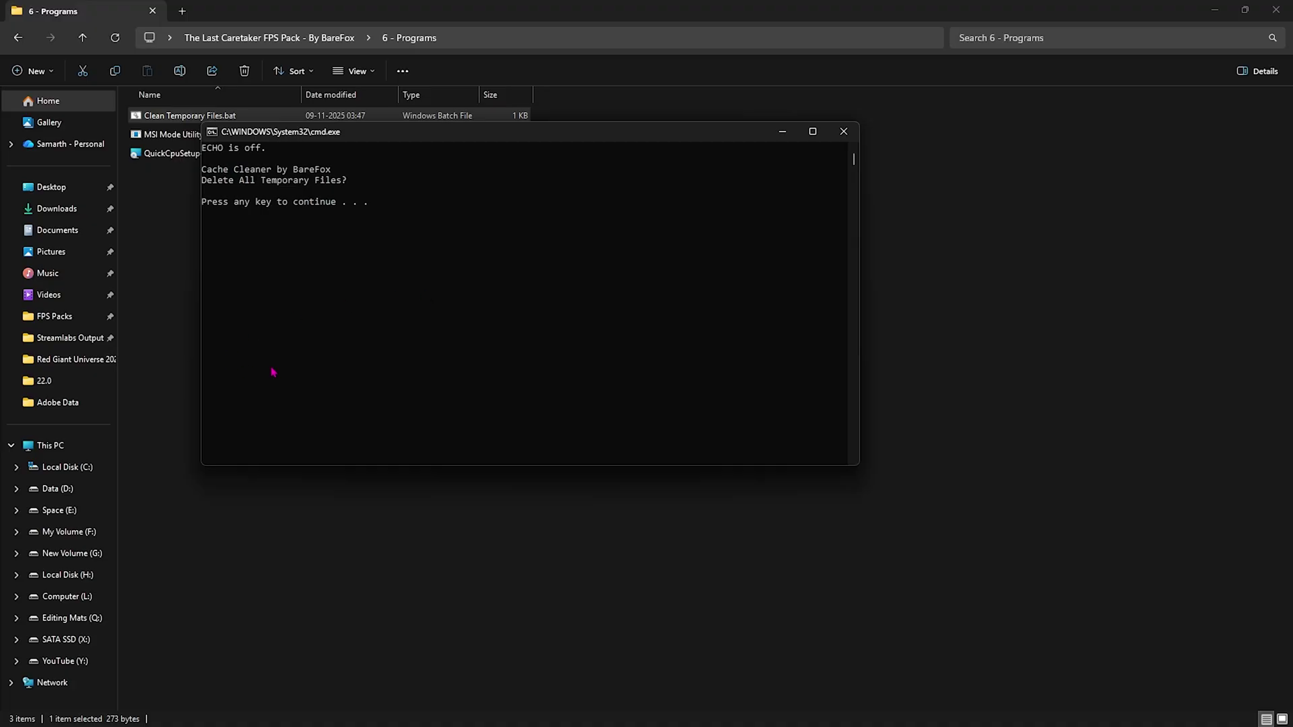
key("Return")
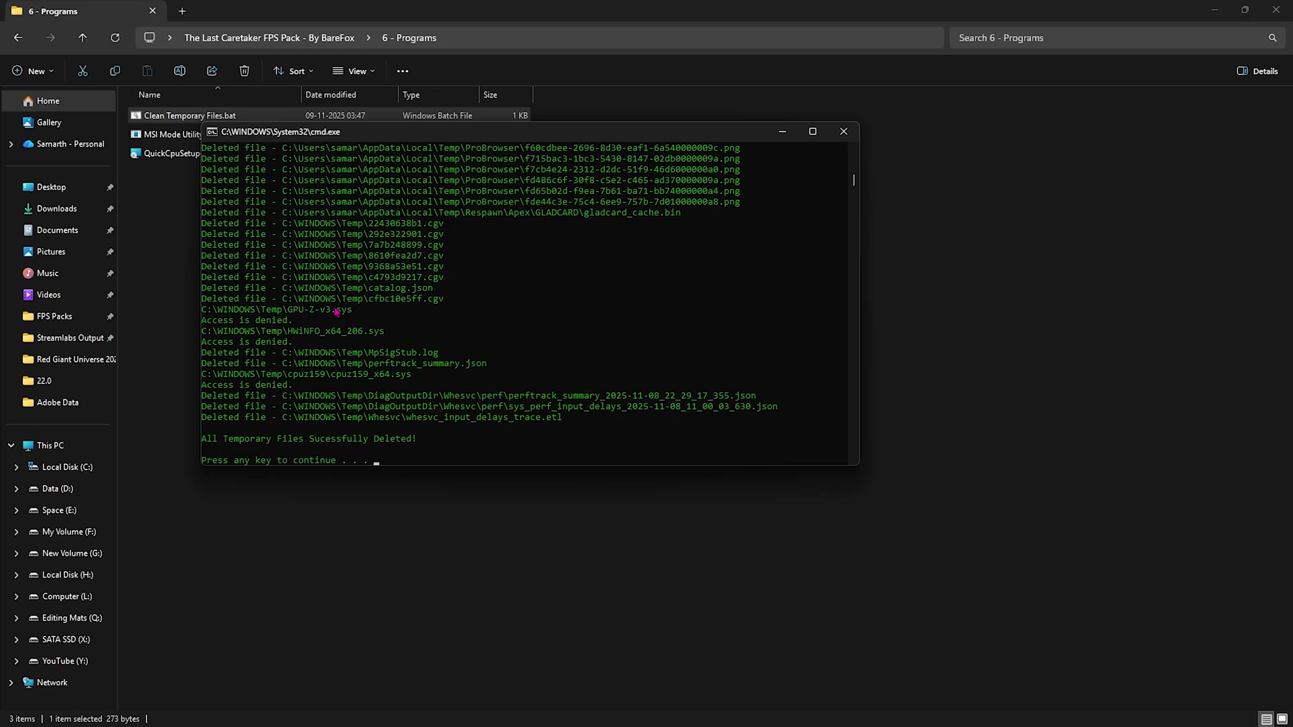
key("Return")
left_click(156, 141)
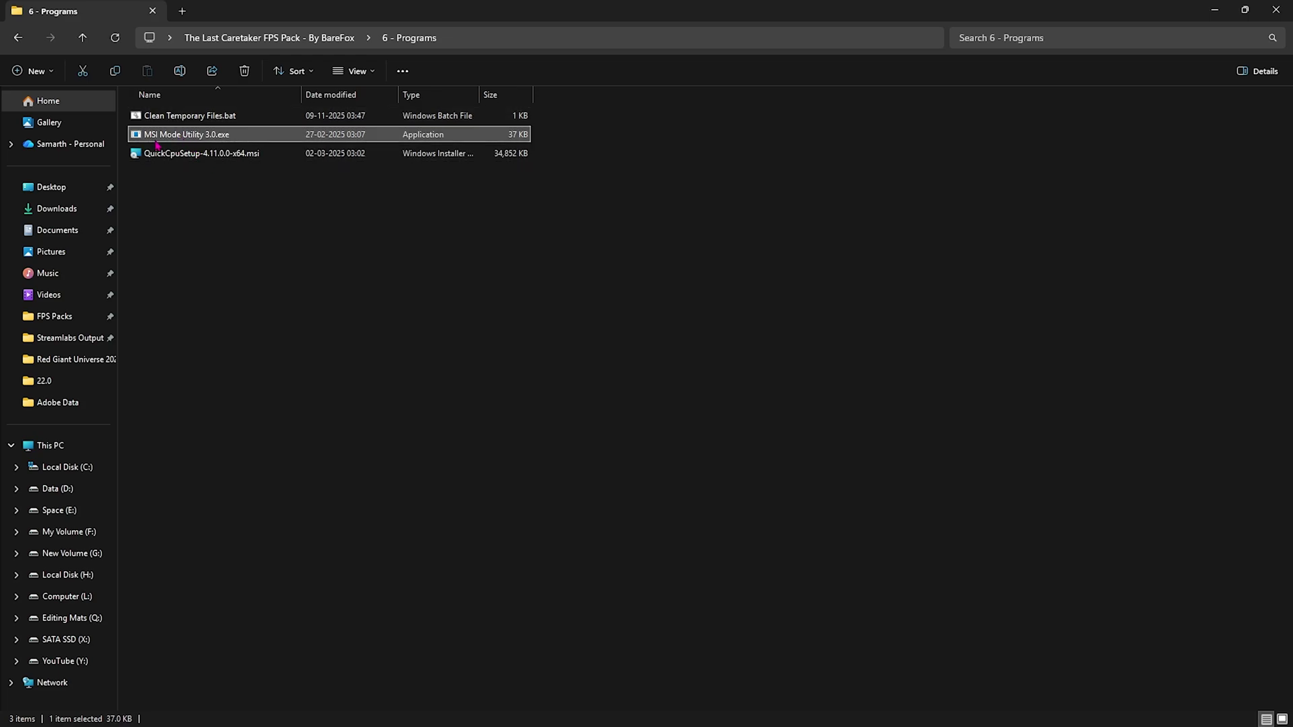
right_click(216, 143)
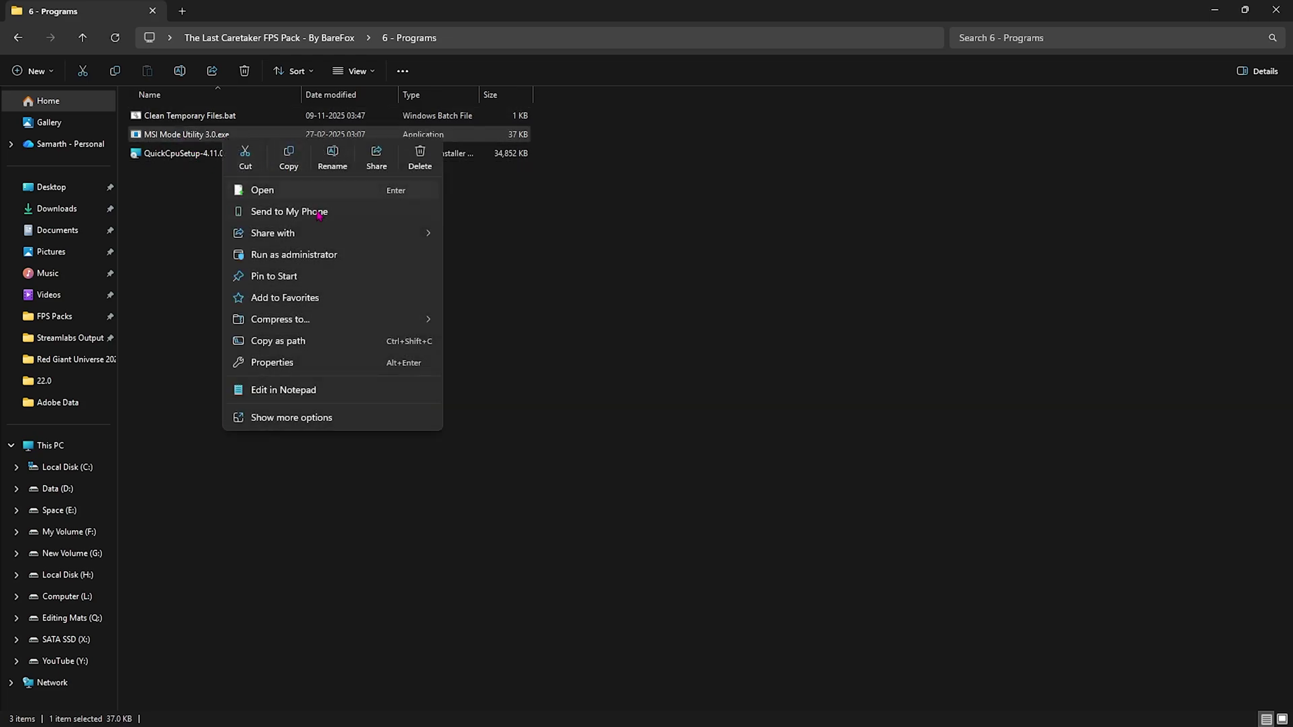
left_click(290, 255)
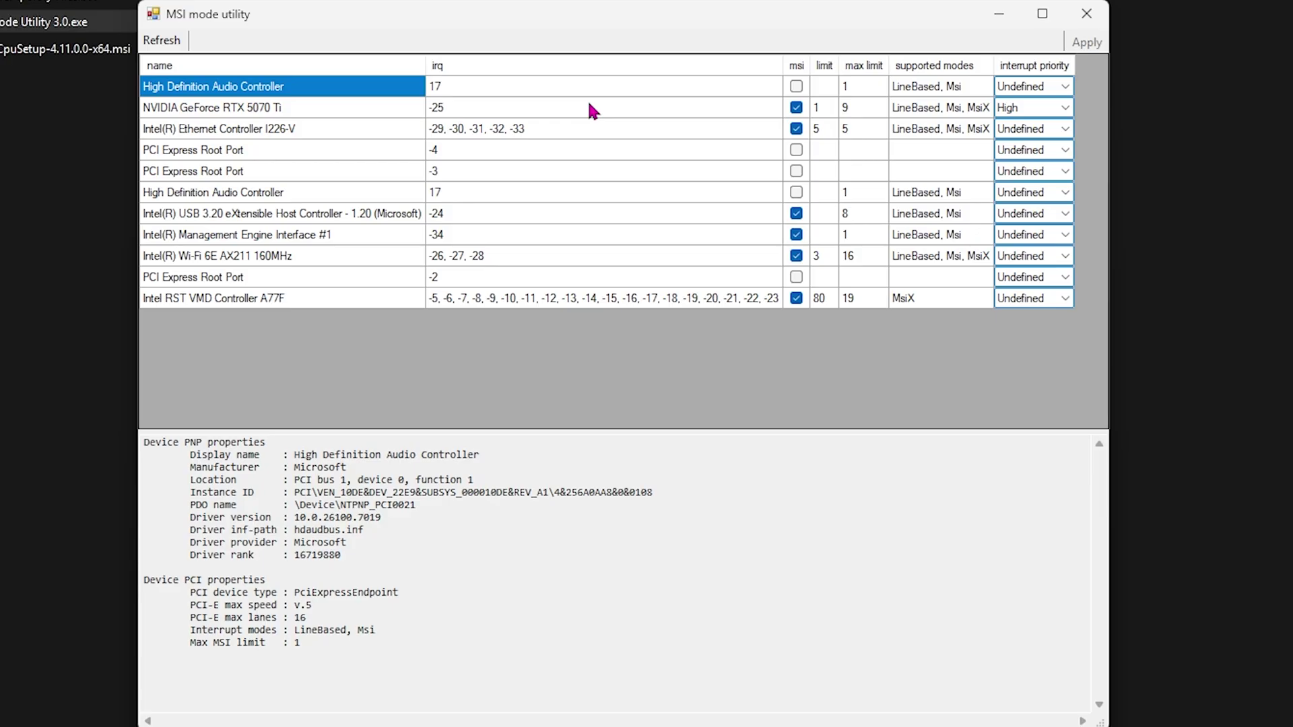
left_click(248, 112)
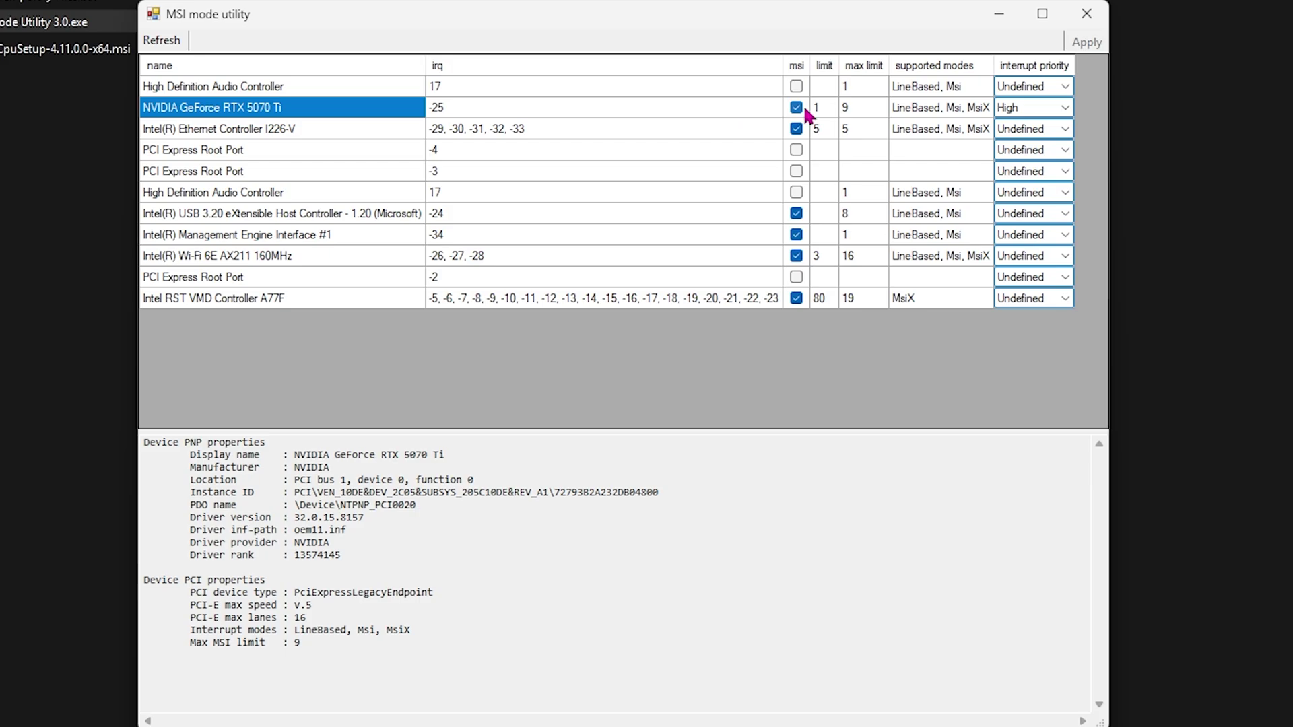
left_click(1084, 13)
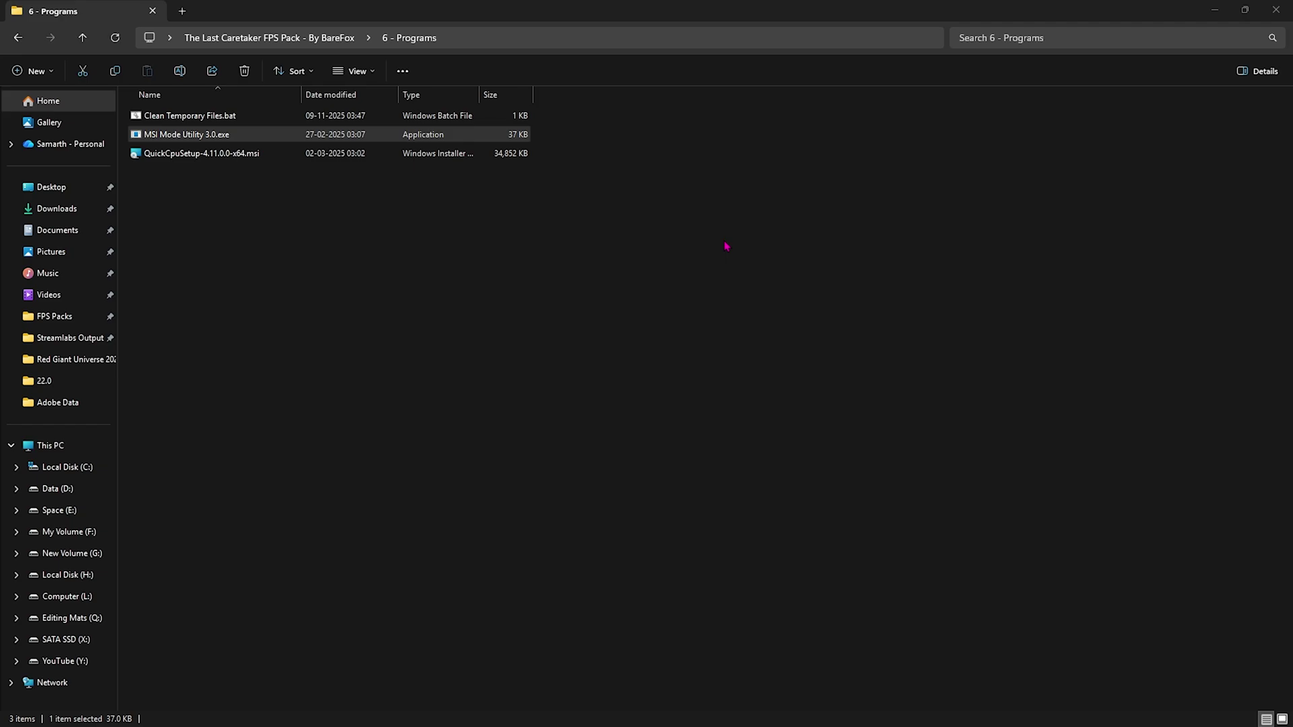
Launch Quick CPU from a Start search for 'qui'.
left_click(165, 154)
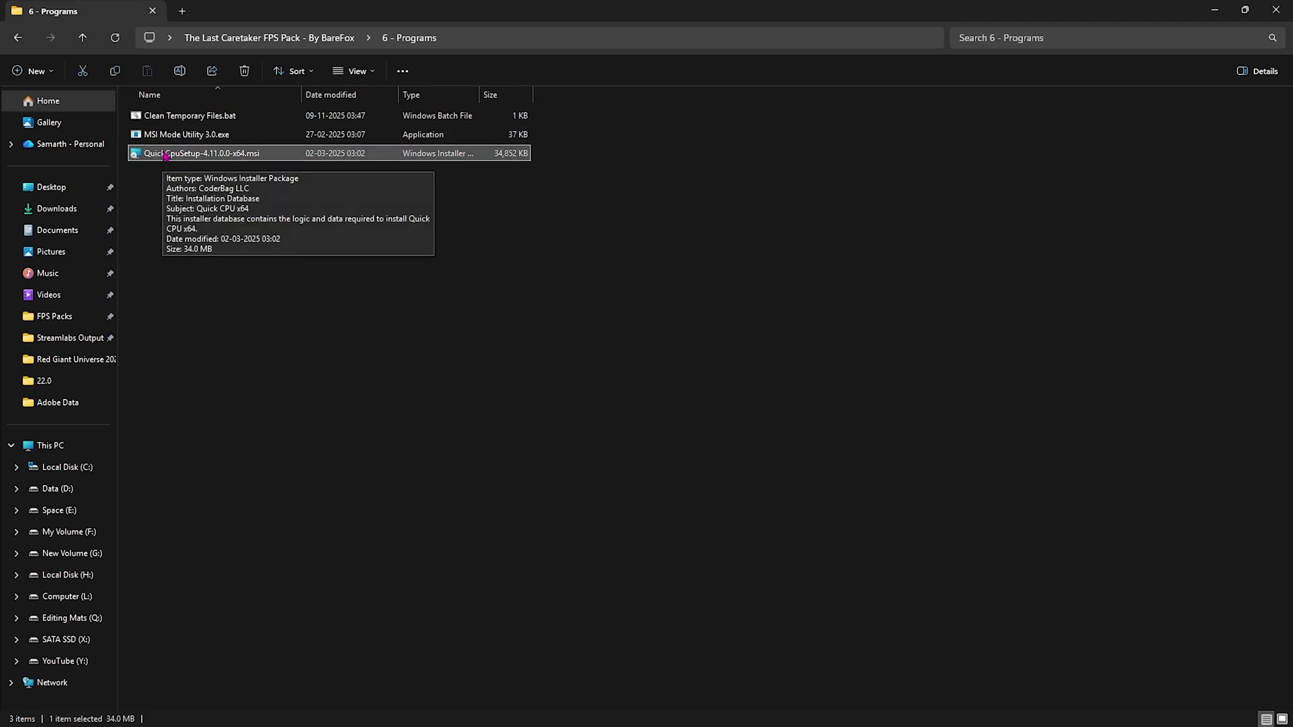
key("super")
type("quickCPU")
key("Return")
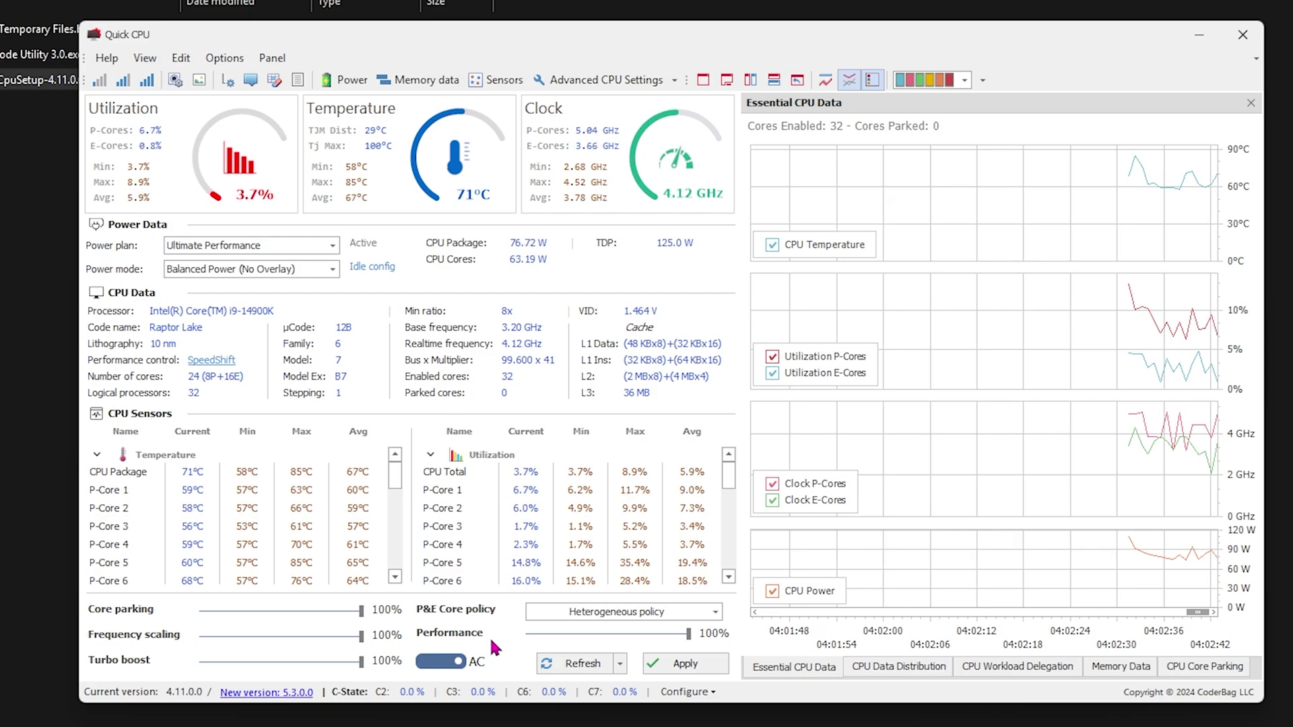
Apply the 100% core parking and turbo boost settings, then close Quick CPU and File Explorer.
left_click(665, 661)
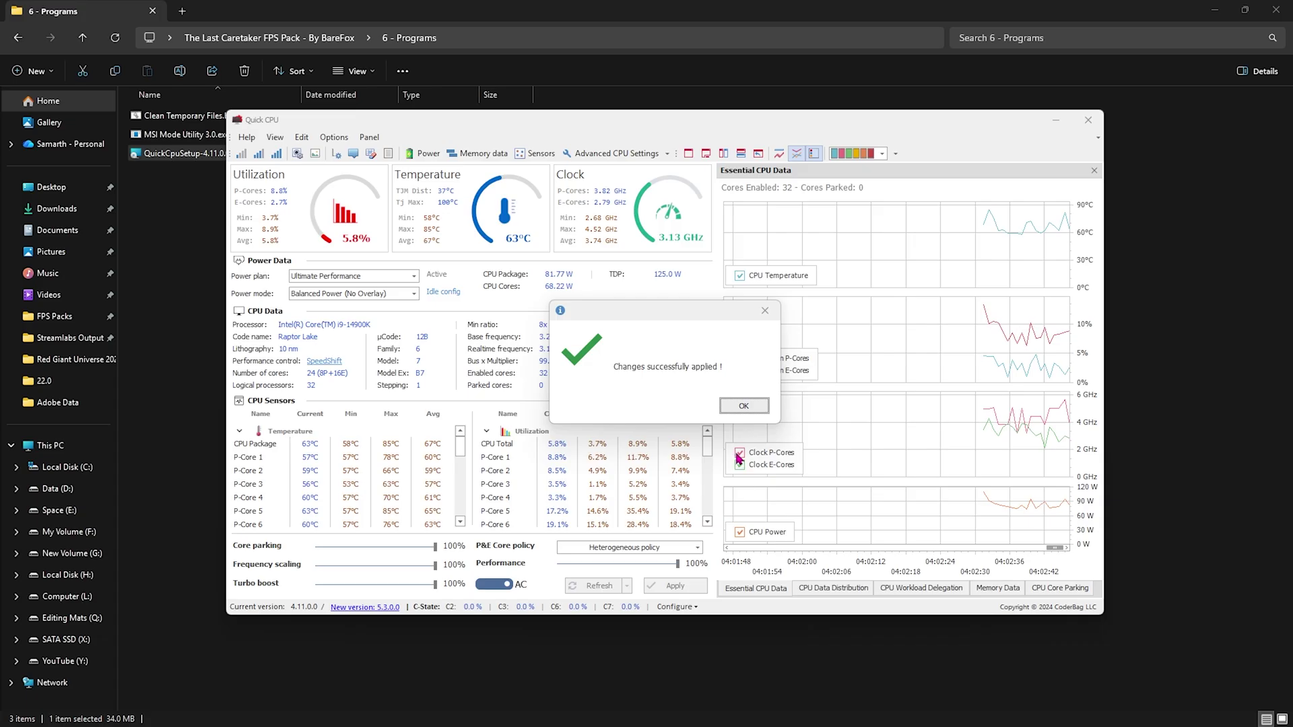
left_click(778, 420)
left_click(1088, 119)
left_click(1276, 10)
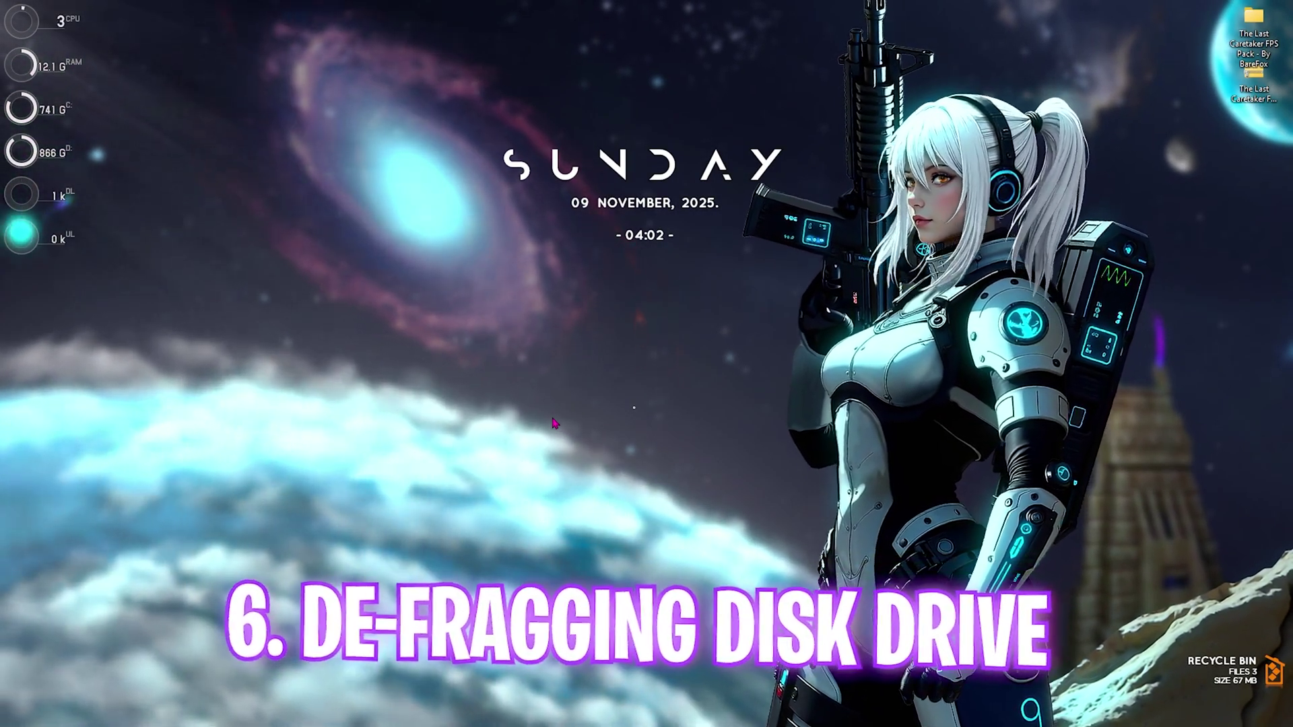
Open Defragment and Optimize Drives via a 'defrag' search and optimize drive C:.
key("super")
type("defragment and Optimize Drives")
key("Return")
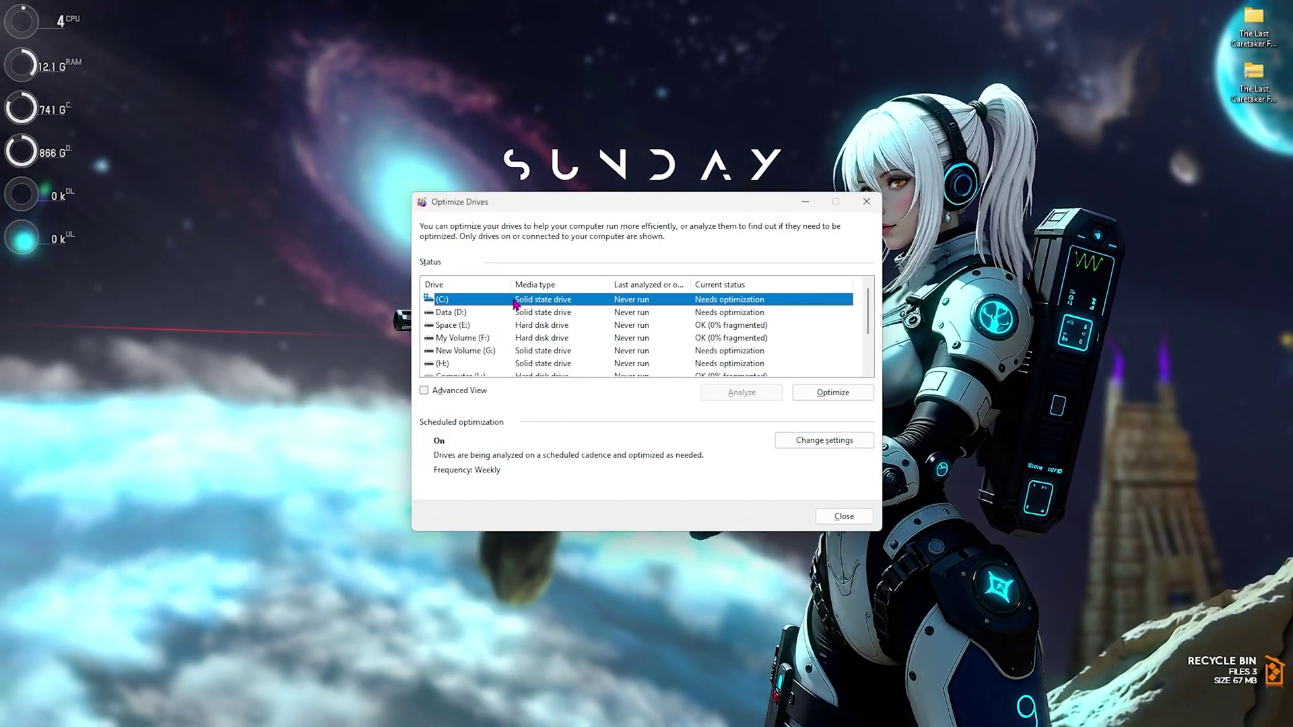
left_click(833, 392)
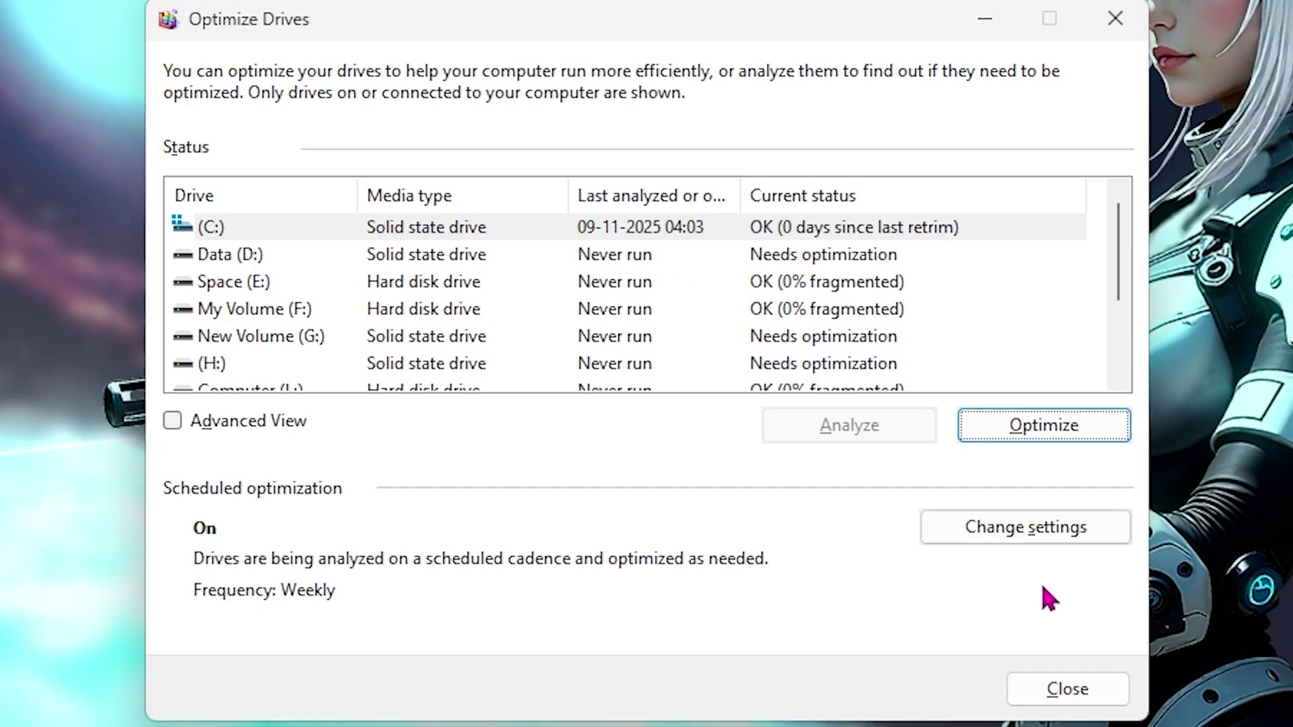
Schedule optimization to run Daily, with increased task priority after three missed runs.
left_click(1026, 528)
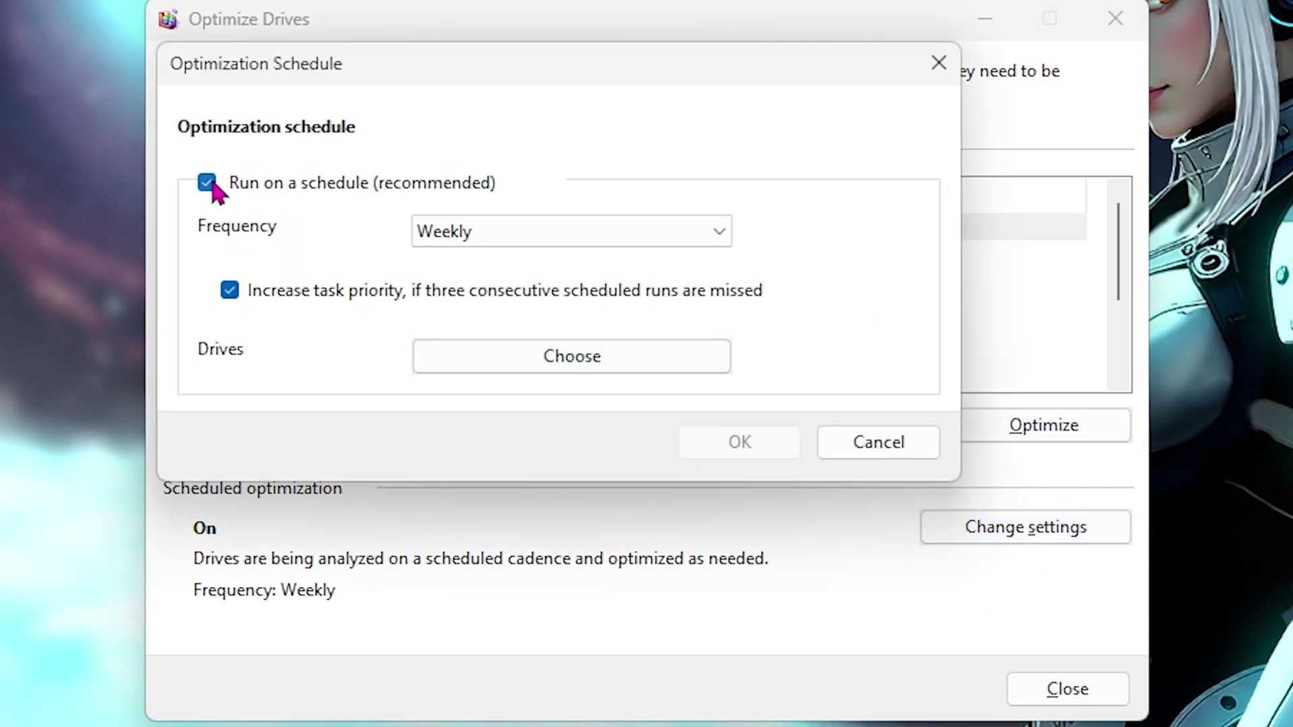
left_click(422, 237)
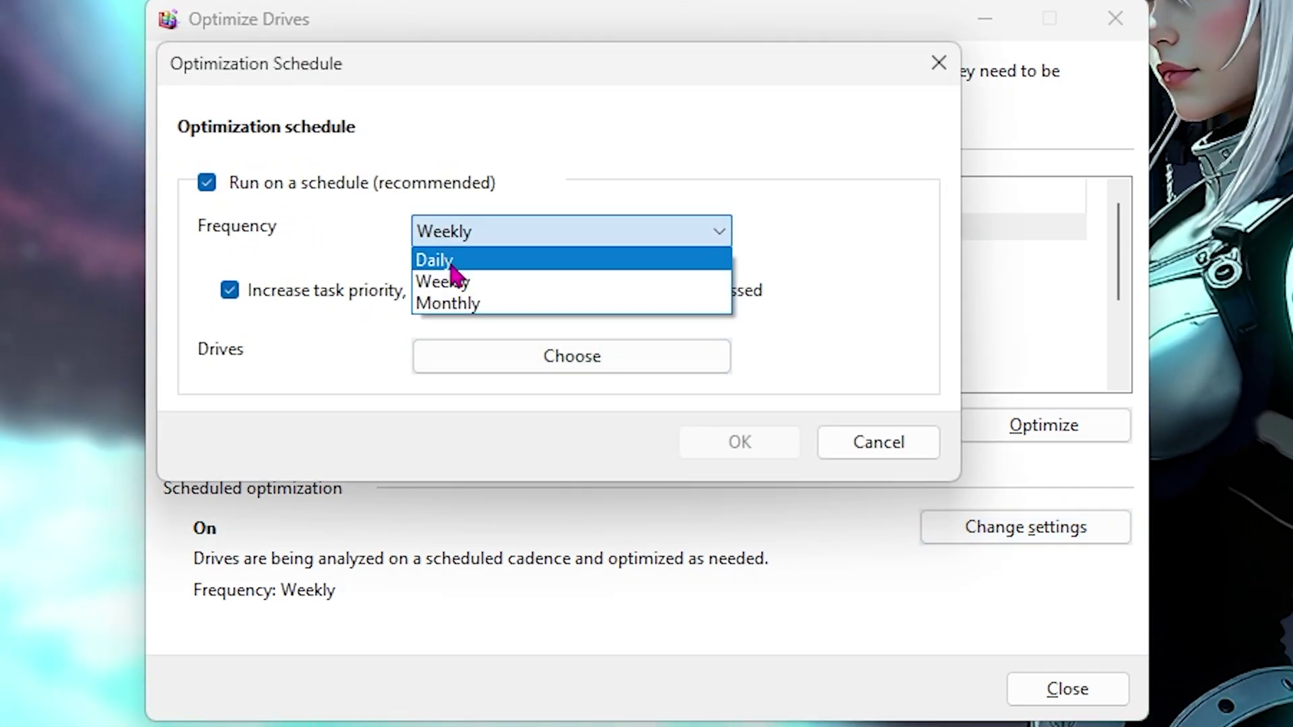
left_click(421, 259)
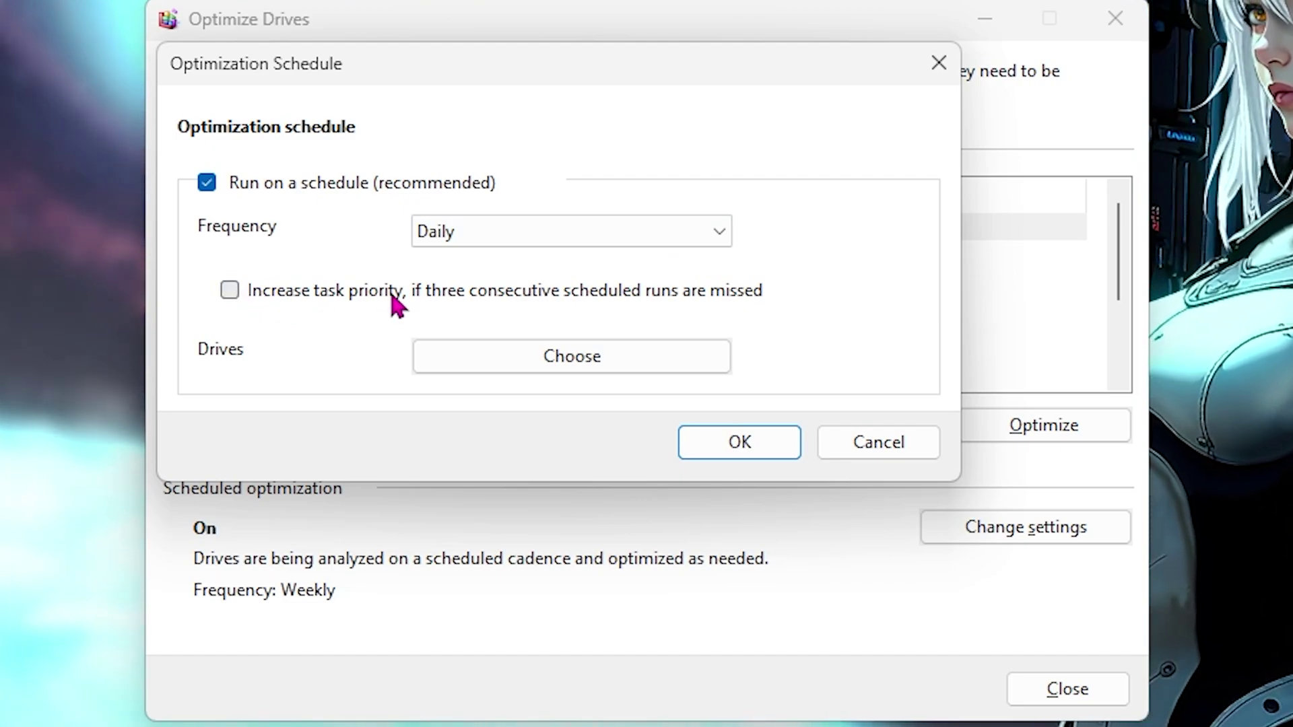
left_click(252, 290)
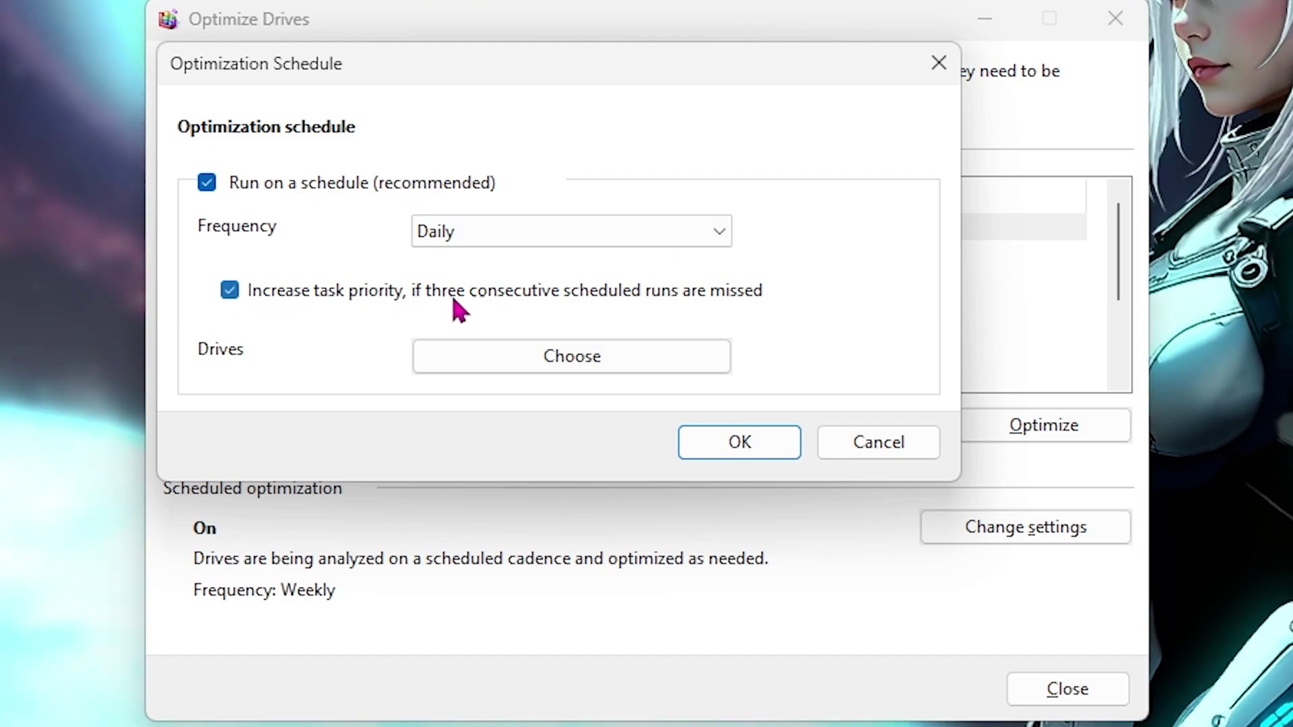
left_click(740, 439)
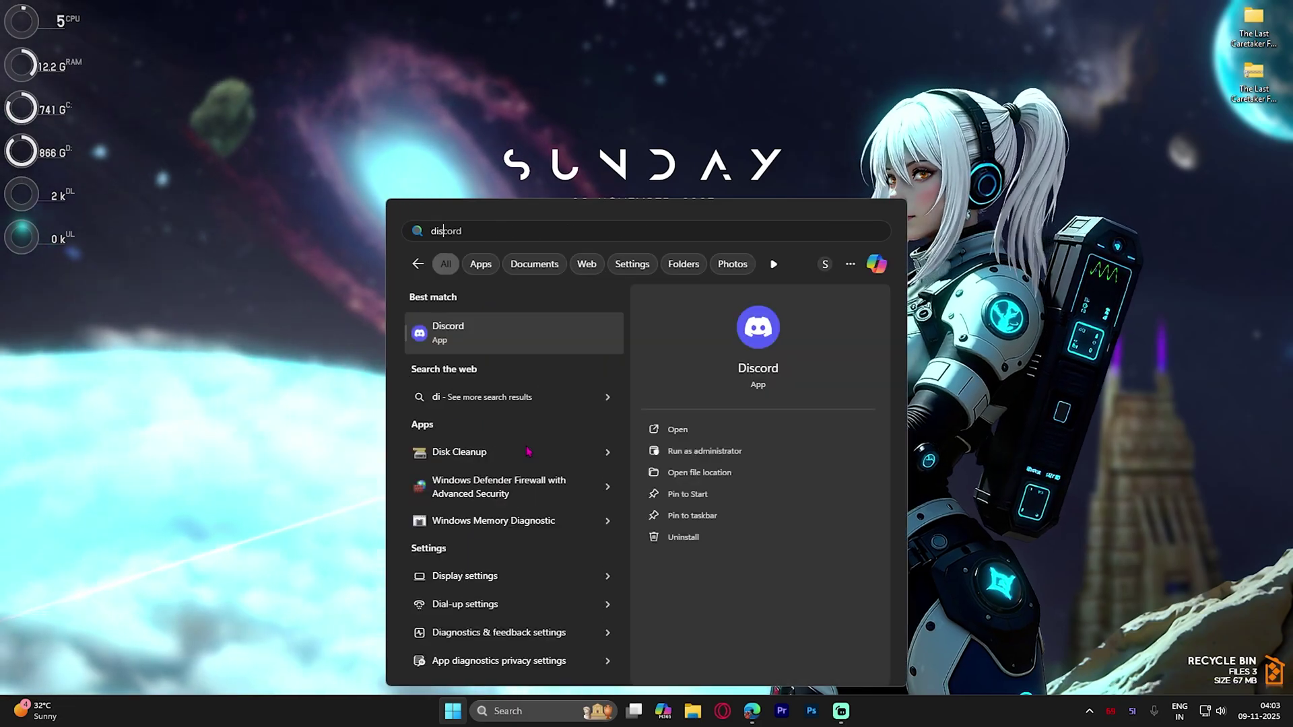
Scan drive C: and tick error reports, DirectX Shader Cache, Delivery Optimization, Recycle Bin and Temporary files.
key("Return")
left_click(614, 393)
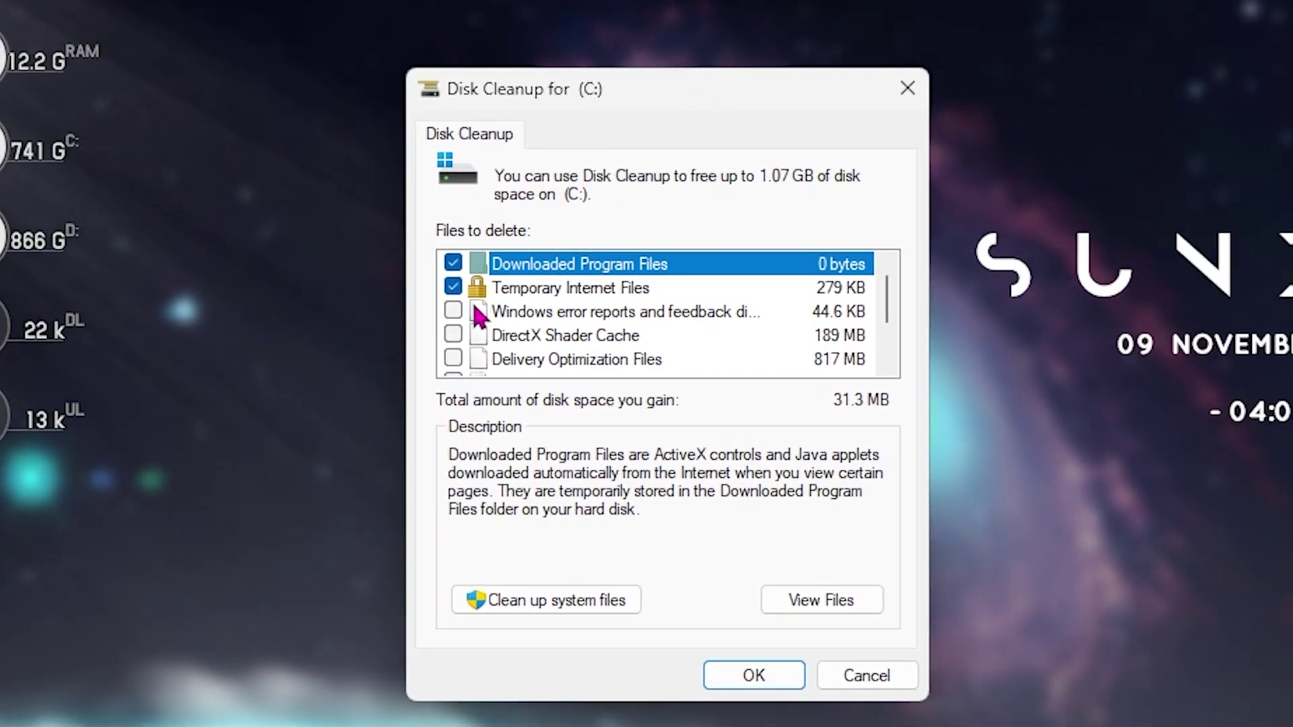
left_click(453, 310)
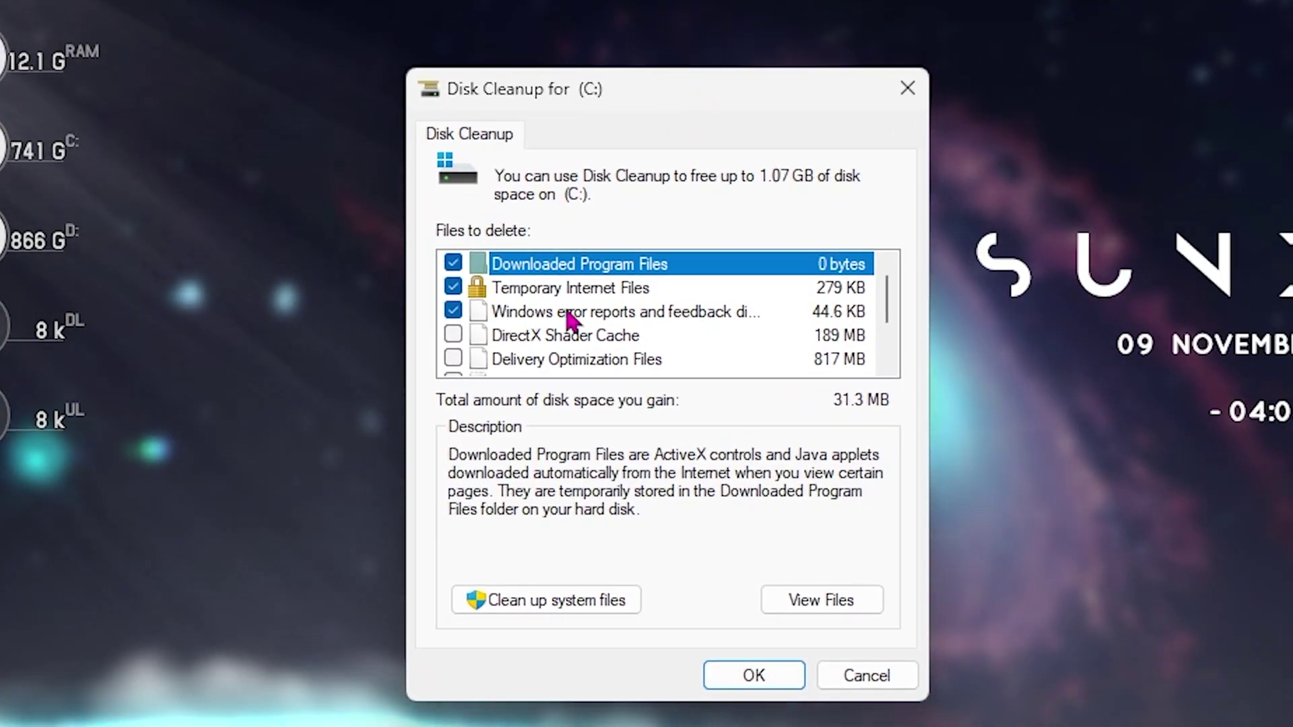
left_click(453, 334)
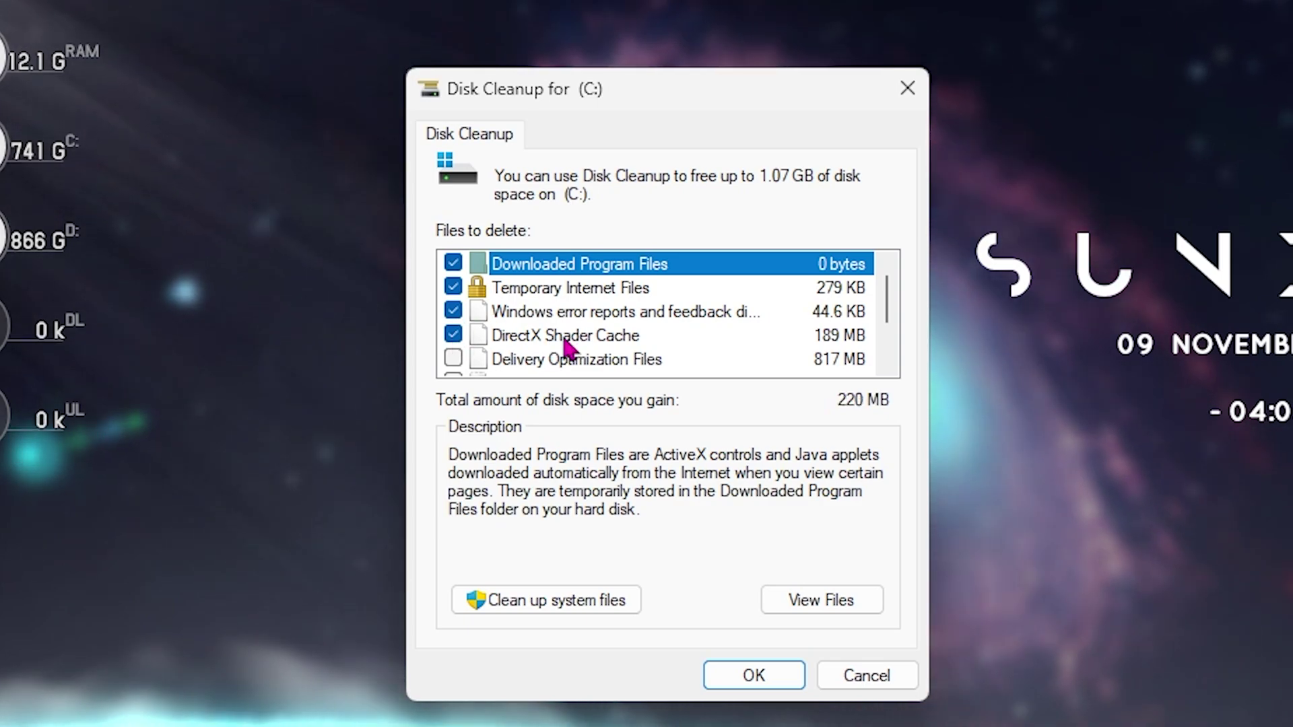
scroll(563, 345, "down", 1)
left_click(454, 288)
left_click(457, 310)
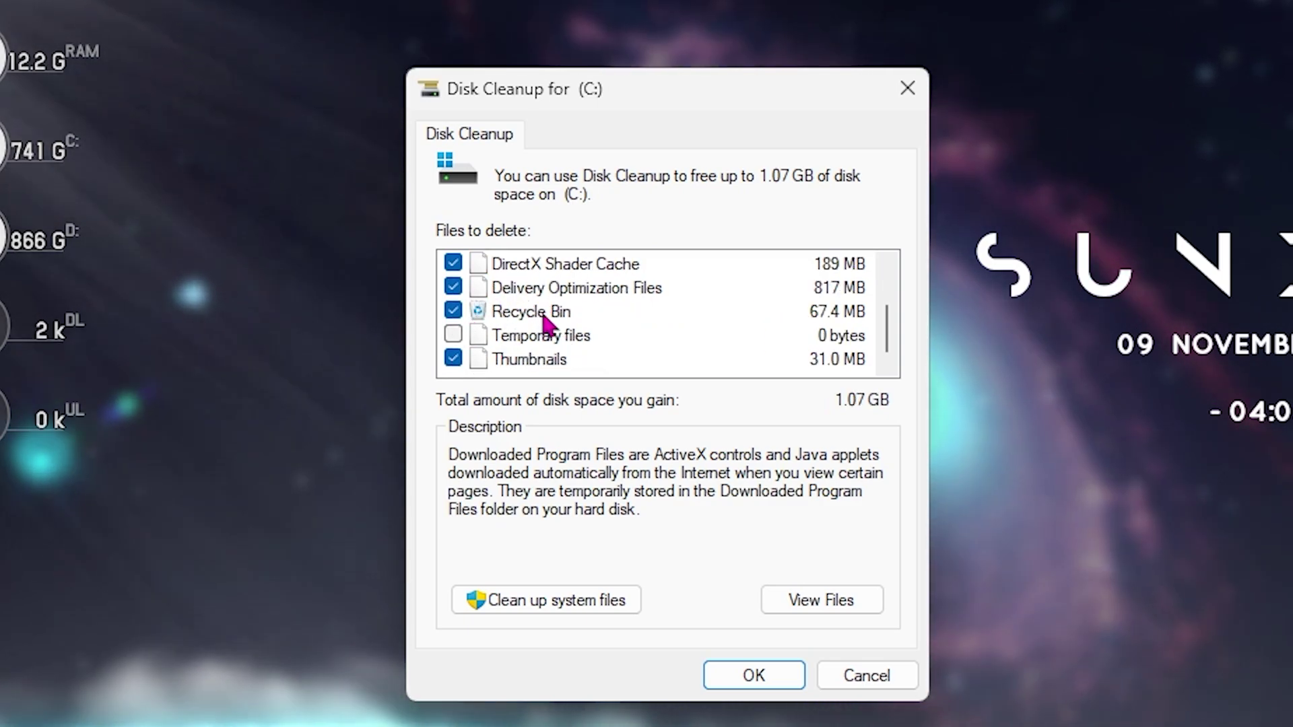
left_click(454, 335)
Permanently delete the selected files, freeing about 1.07 GB.
scroll(612, 337, "up", 1)
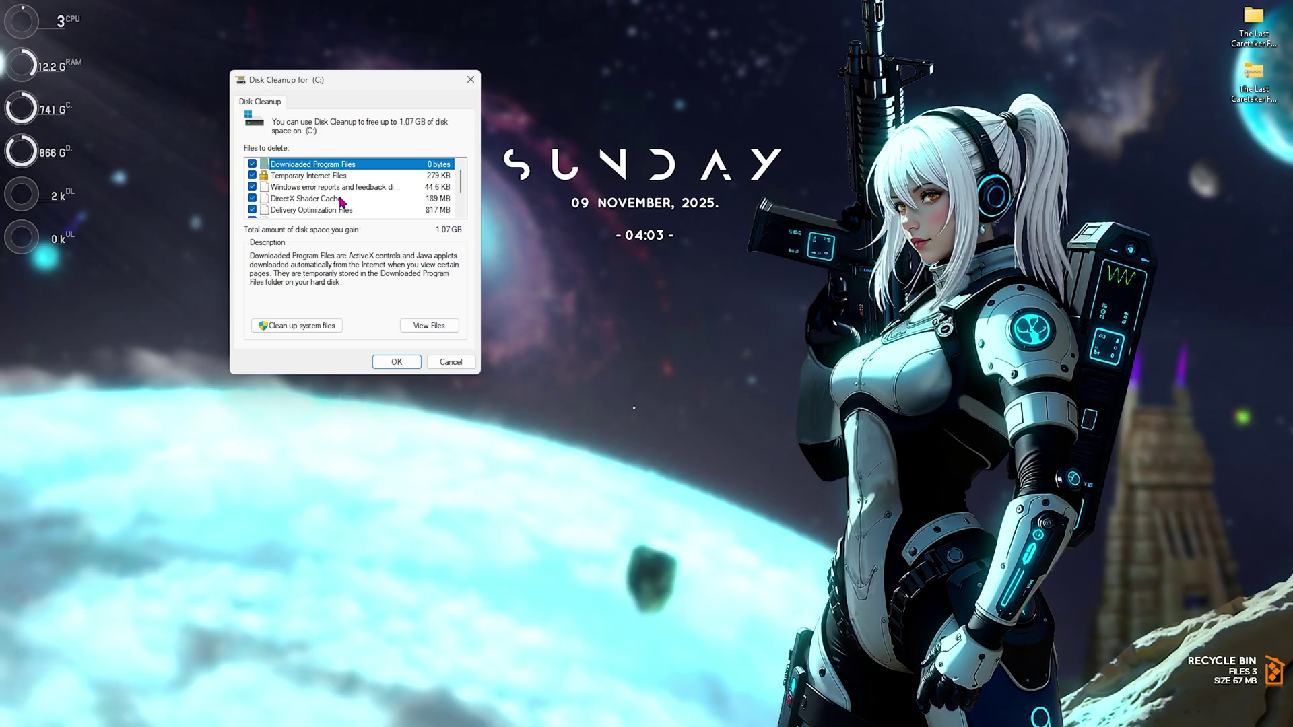
scroll(650, 358, "down", 1)
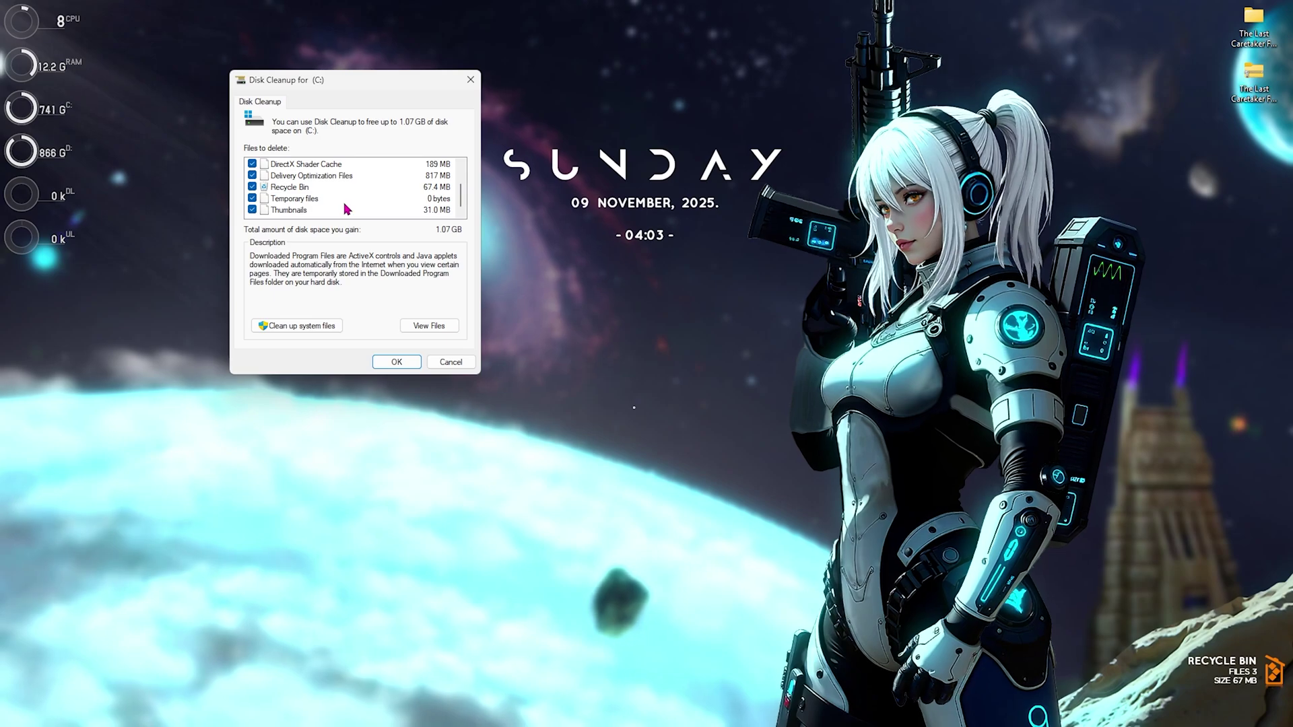
scroll(347, 209, "up", 1)
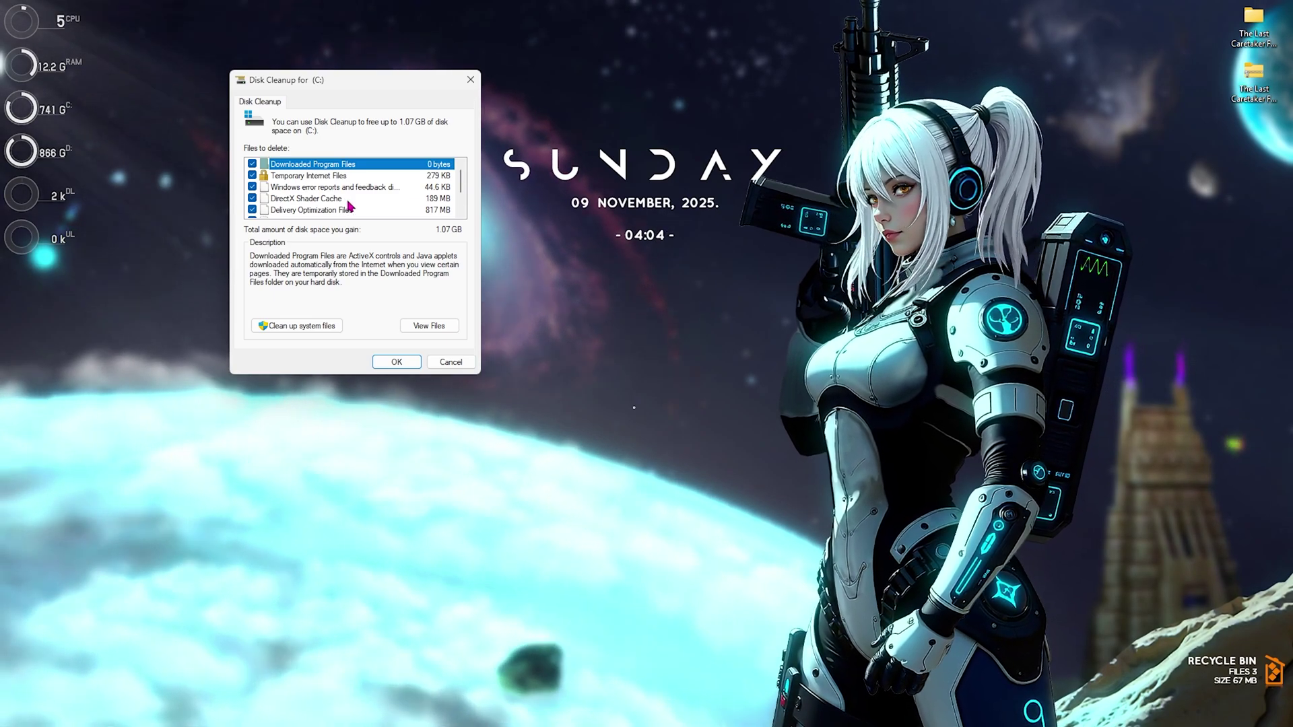
left_click(397, 361)
left_click(666, 376)
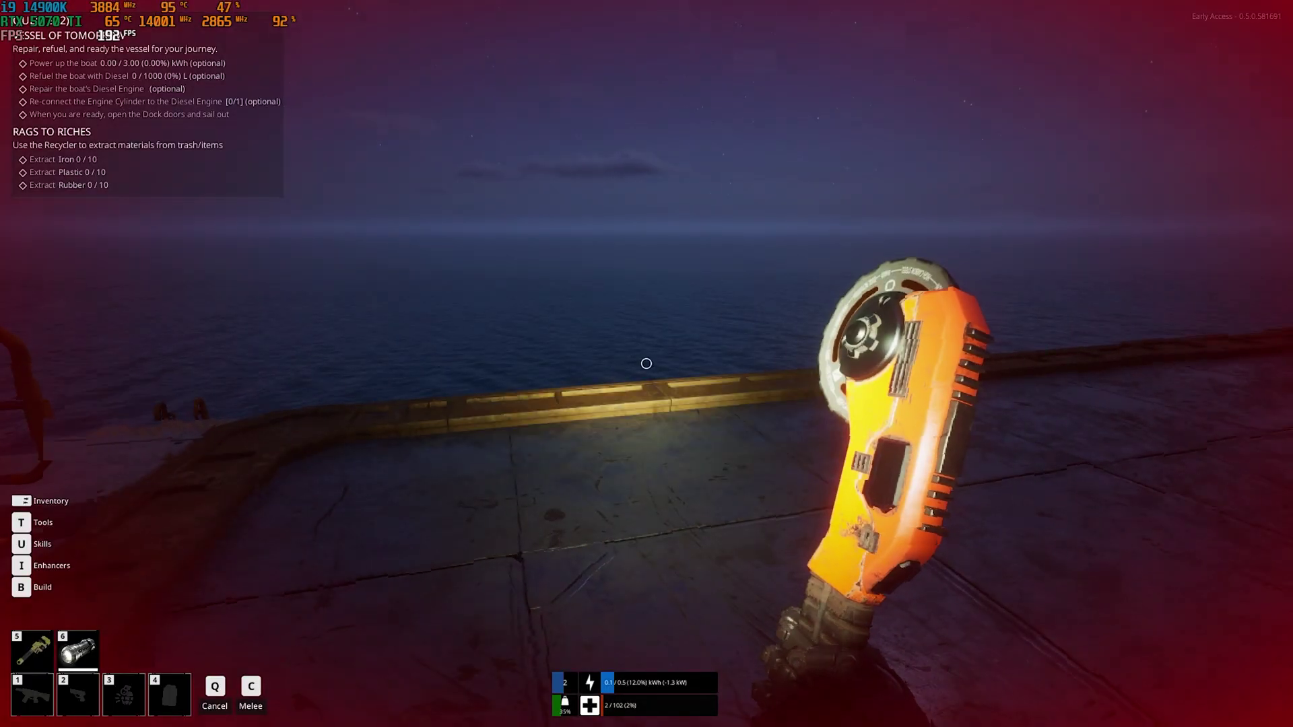
Set Video options to borderless 1920x1080, unlimited framerate, DLSS Balanced with frame generation, then resume.
key("Escape")
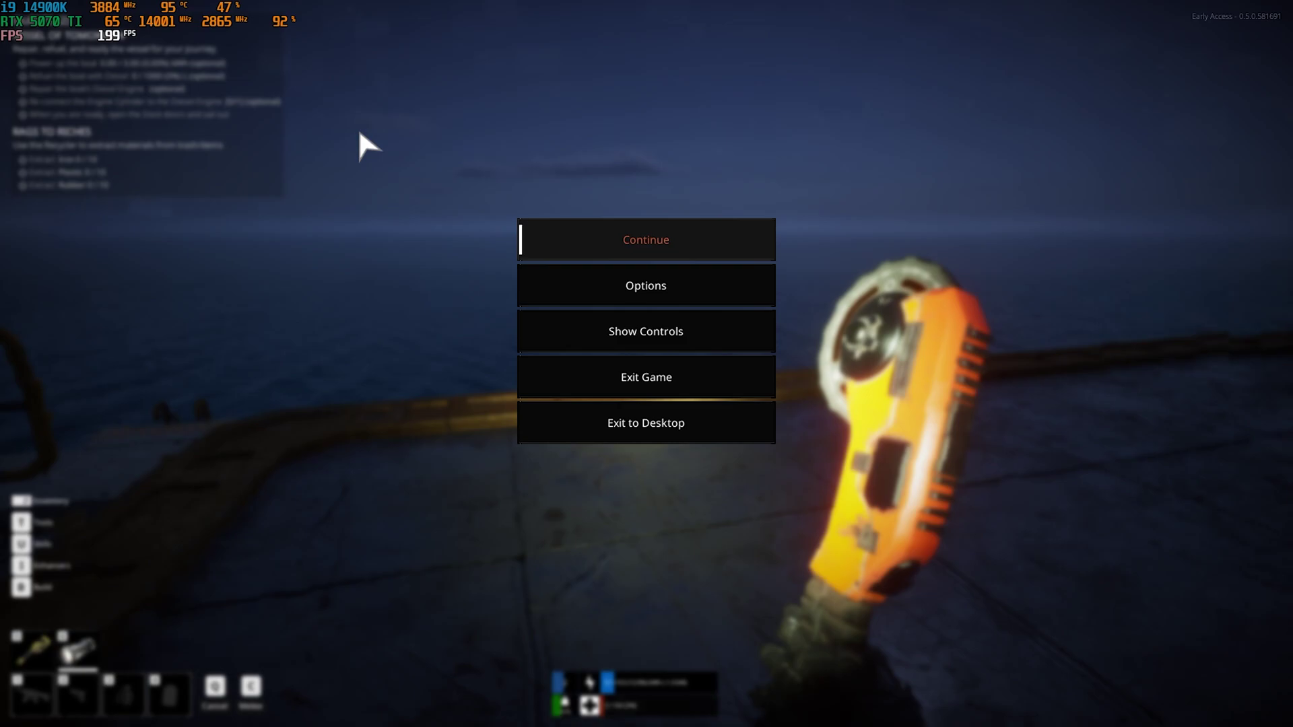
left_click(597, 282)
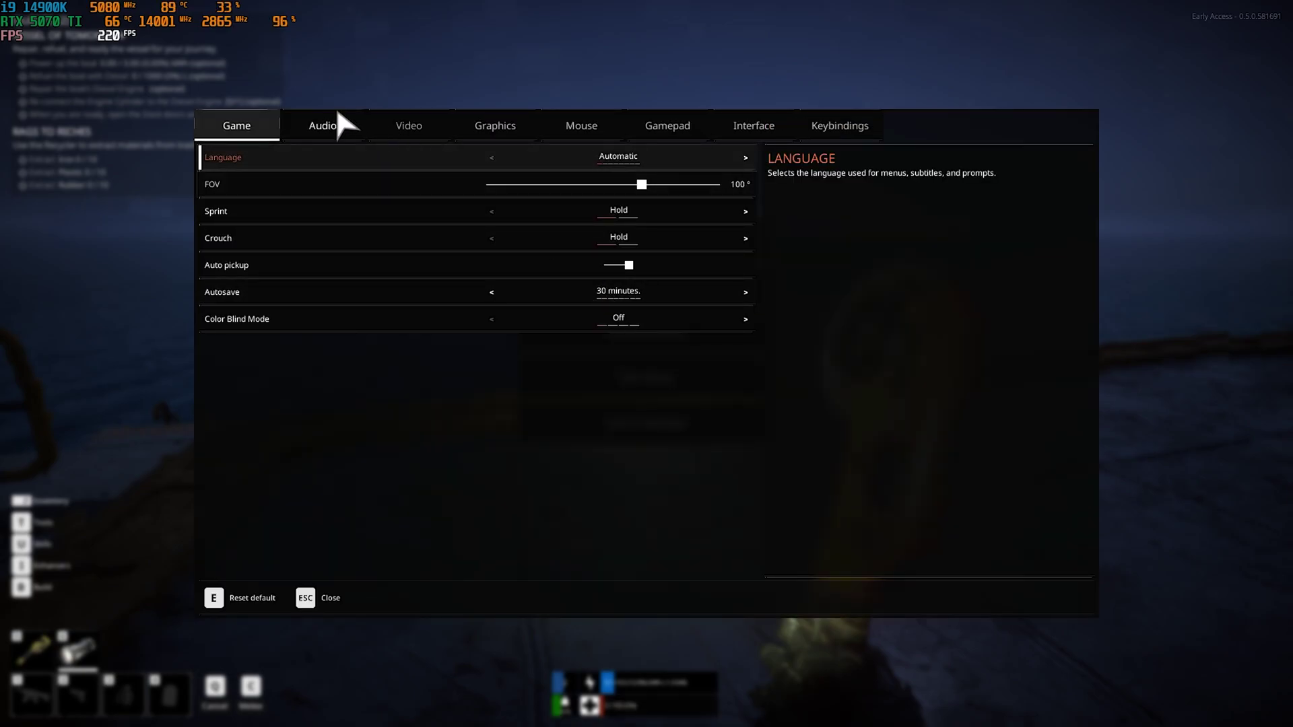
left_click(395, 124)
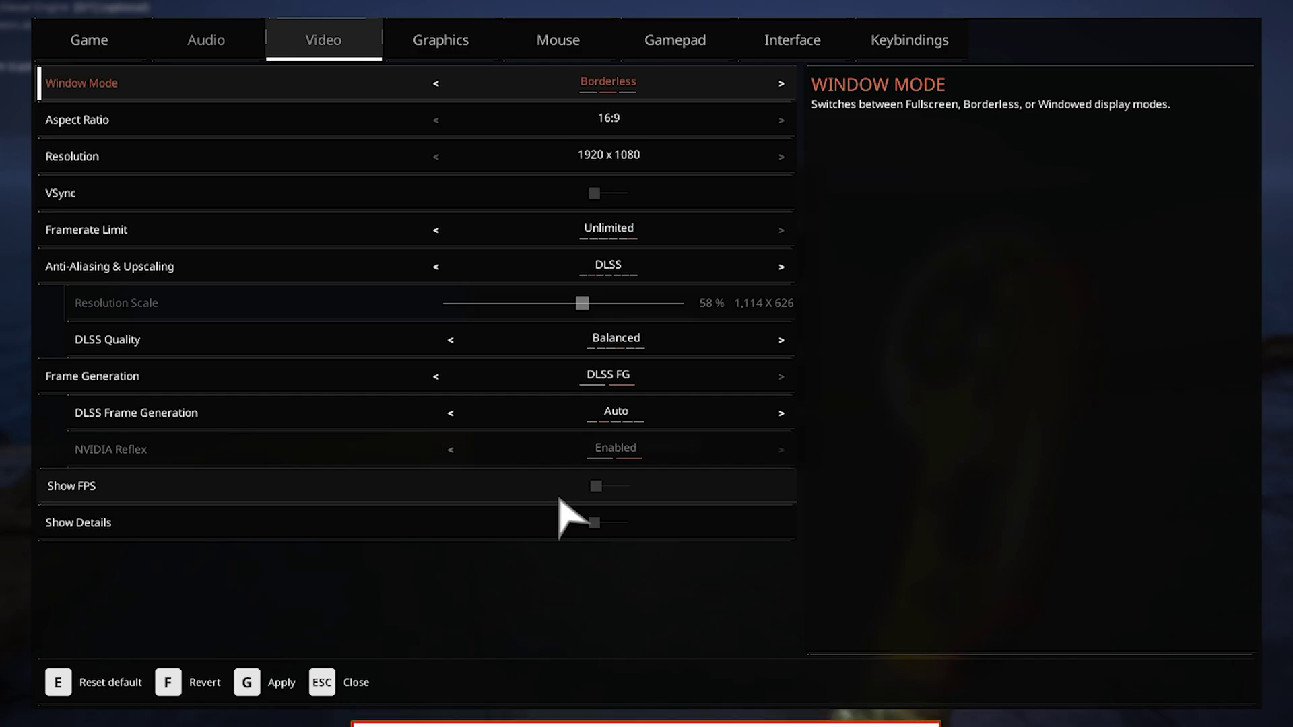
key("f")
key("Escape")
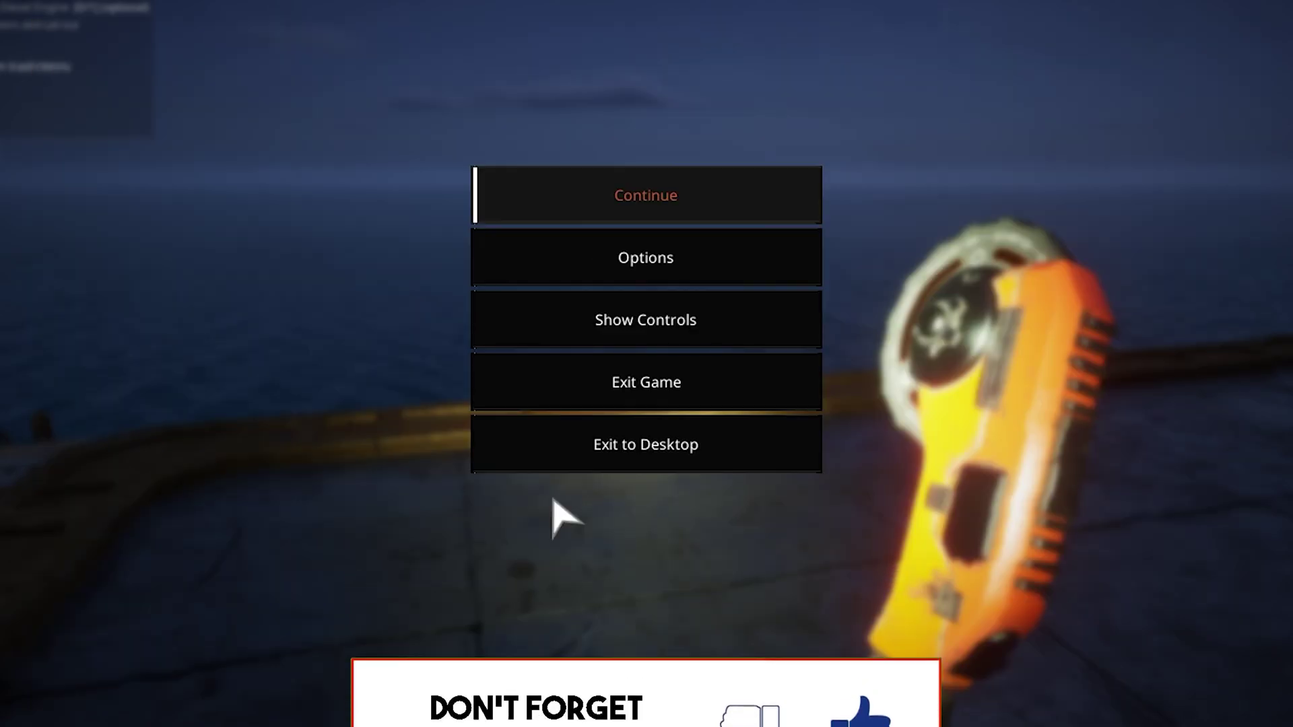
key("Escape")
Turn on the headlight and walk down the corridor at about 205 FPS.
key("w")
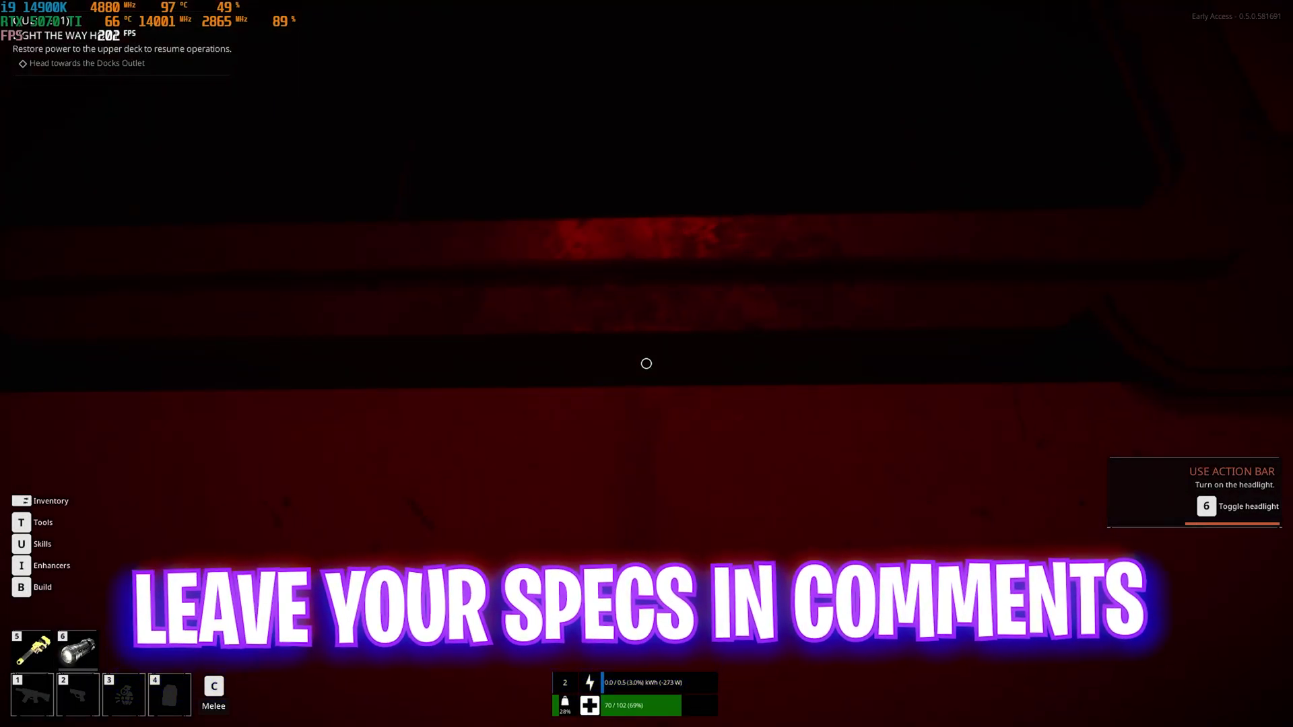
key("6")
key("w")
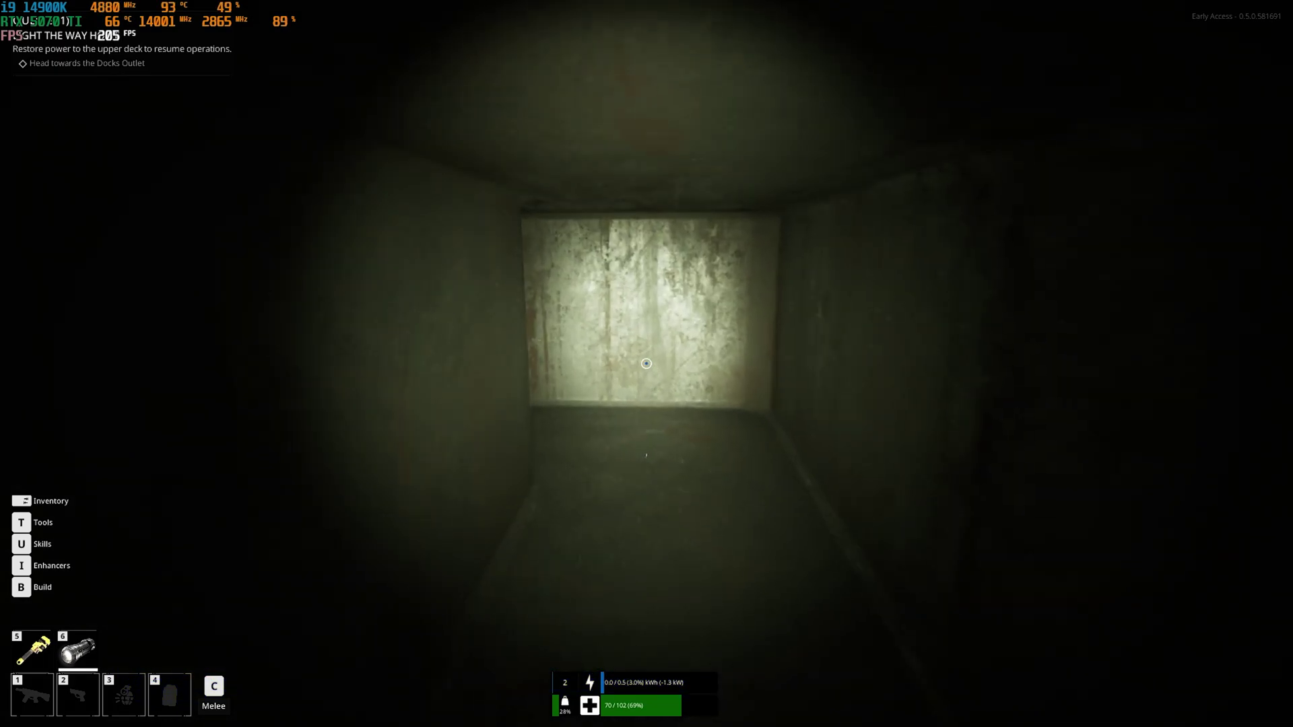